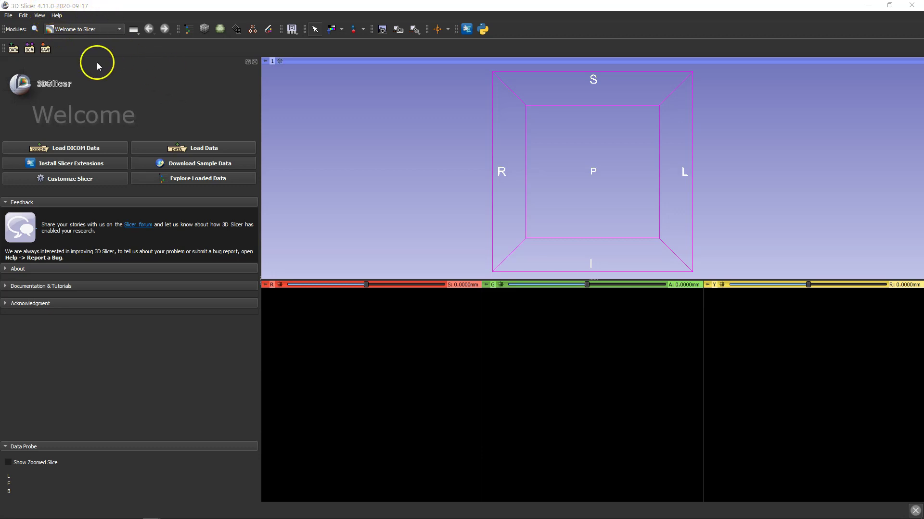
- Load the patient's CT series from the DICOM database into the axial, coronal and sagittal views
{"action": "left_click", "coordinate": [29, 49]}
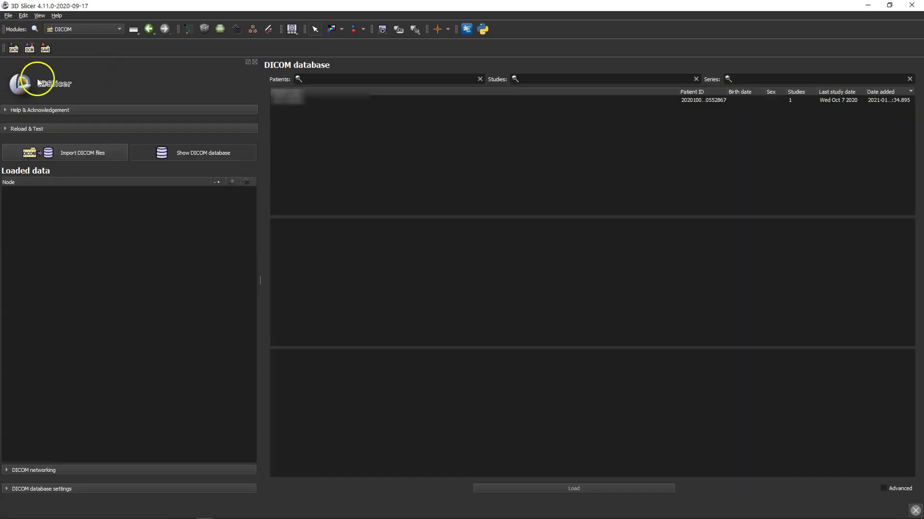
{"action": "left_click", "coordinate": [282, 99]}
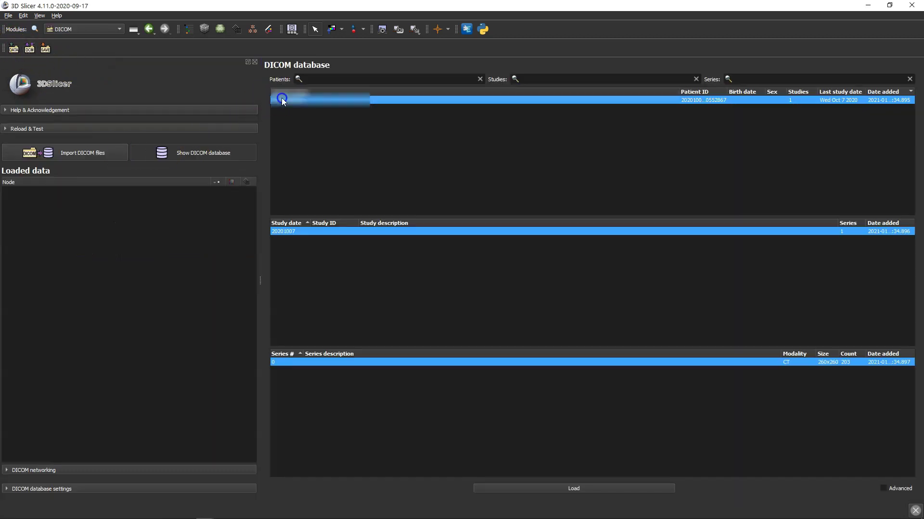
{"action": "left_click", "coordinate": [564, 486]}
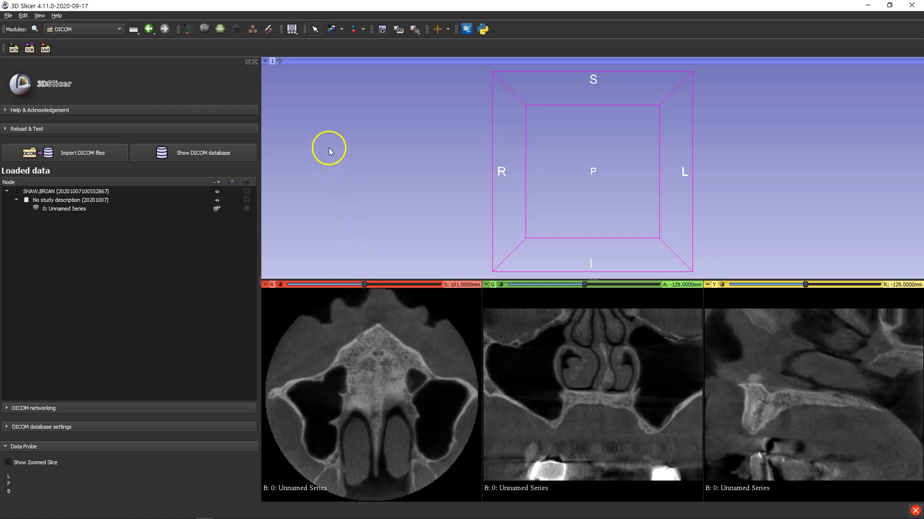
- In the Segment Editor, with a wider module panel, add a new empty Segment_1
{"action": "left_click", "coordinate": [268, 29]}
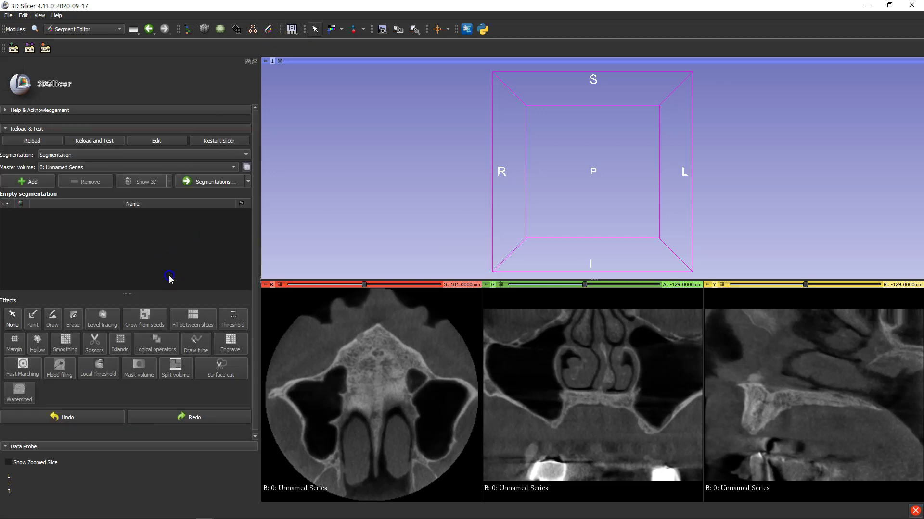
{"action": "left_click_drag", "start_coordinate": [261, 214], "coordinate": [300, 205]}
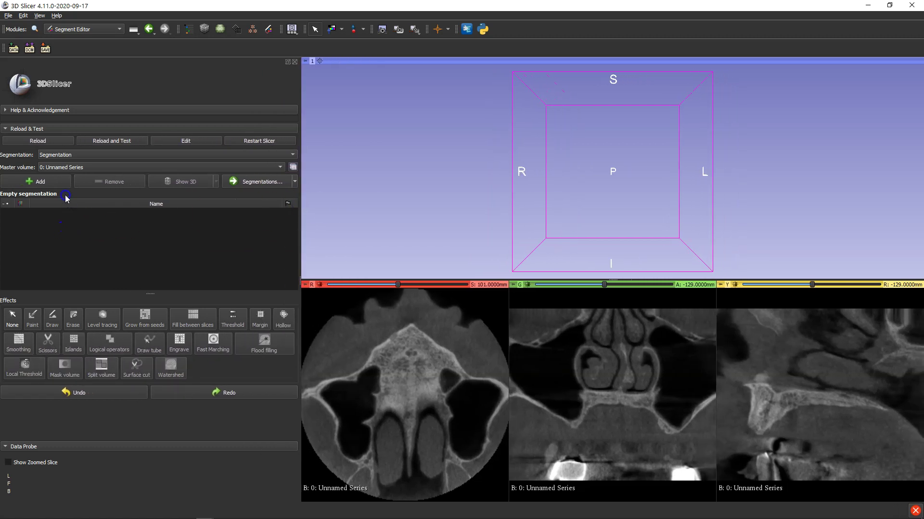
{"action": "left_click", "coordinate": [41, 183]}
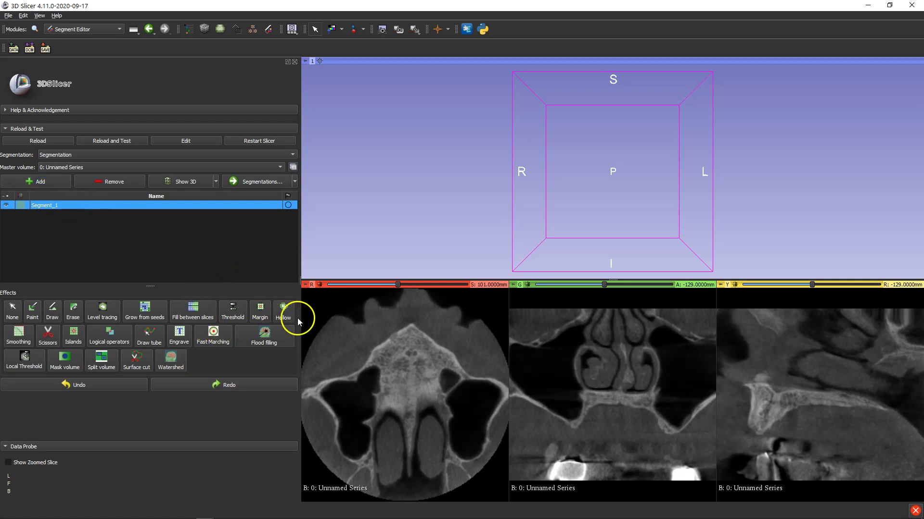
- Preview a Threshold range of 367.71 to 3095 to isolate bone
{"action": "left_click", "coordinate": [233, 312]}
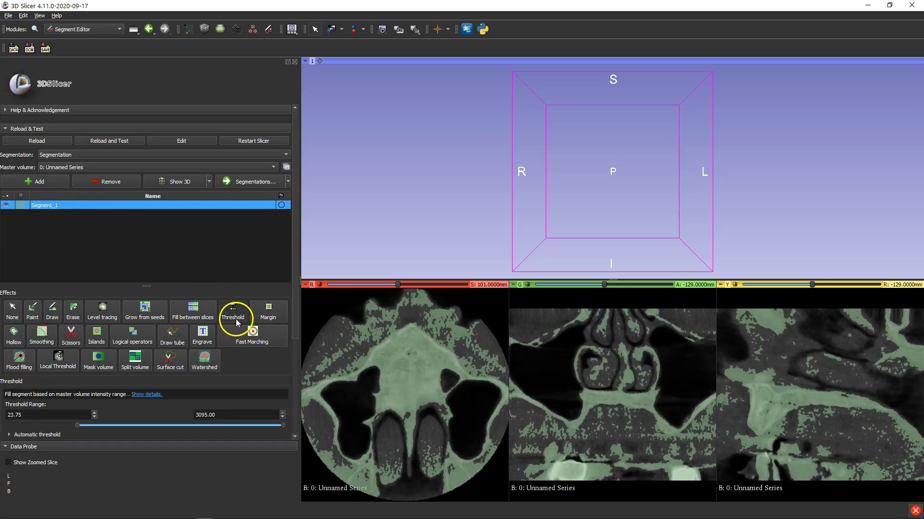
{"action": "scroll", "coordinate": [233, 336], "scroll_direction": "down", "scroll_amount": 5}
{"action": "left_click_drag", "start_coordinate": [79, 316], "coordinate": [122, 318]}
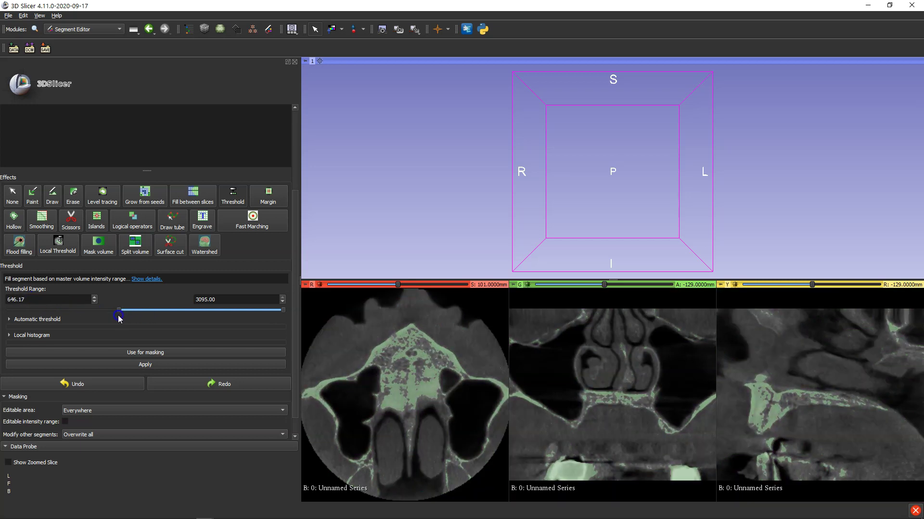
{"action": "left_click_drag", "start_coordinate": [121, 314], "coordinate": [100, 308]}
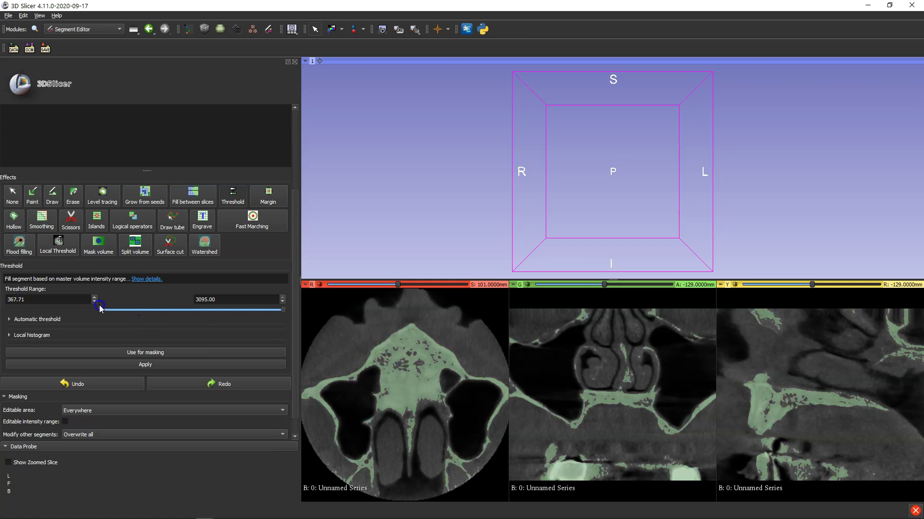
- Check the 367.71–3095 threshold across slices with the linked crosshair, then apply it to Segment_1
{"action": "left_click", "coordinate": [439, 29]}
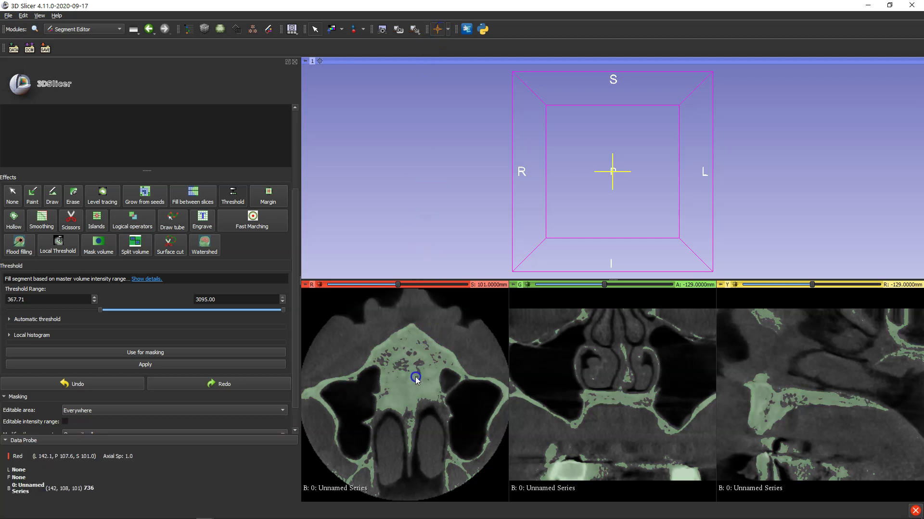
{"action": "key", "text": "shift"}
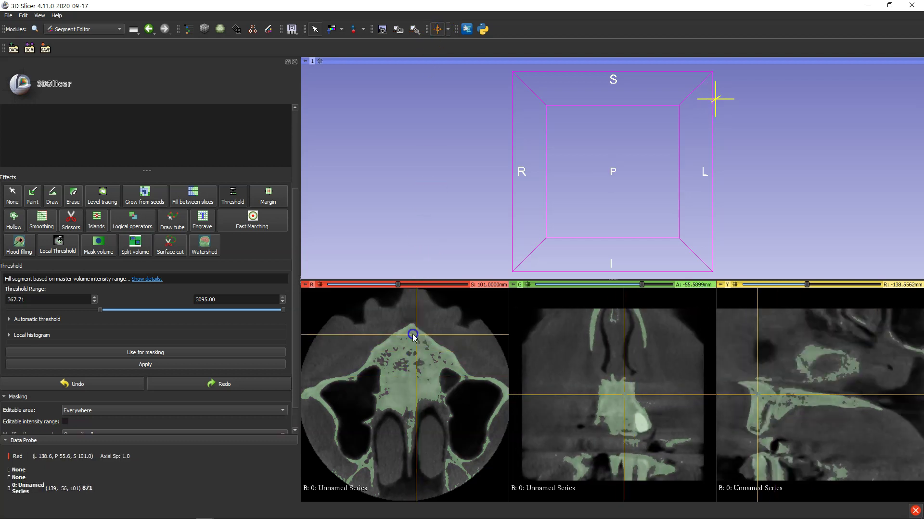
{"action": "key", "text": "shift"}
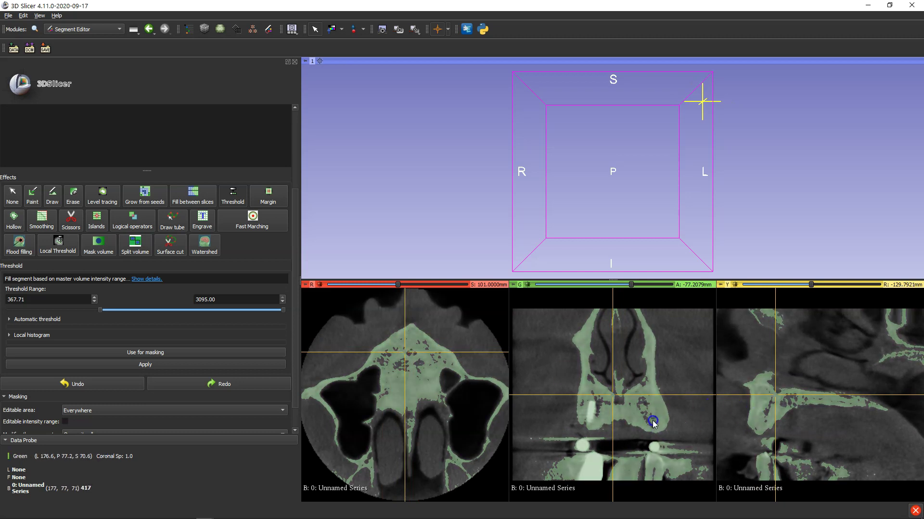
{"action": "right_click_drag", "start_coordinate": [652, 417], "coordinate": [620, 421]}
{"action": "scroll", "coordinate": [622, 420], "scroll_direction": "down", "scroll_amount": 8}
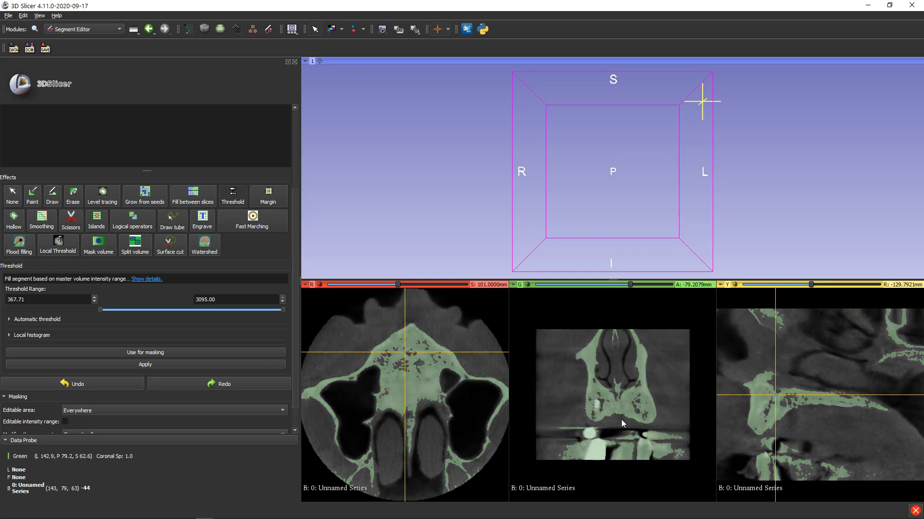
{"action": "scroll", "coordinate": [622, 420], "scroll_direction": "down", "scroll_amount": 16}
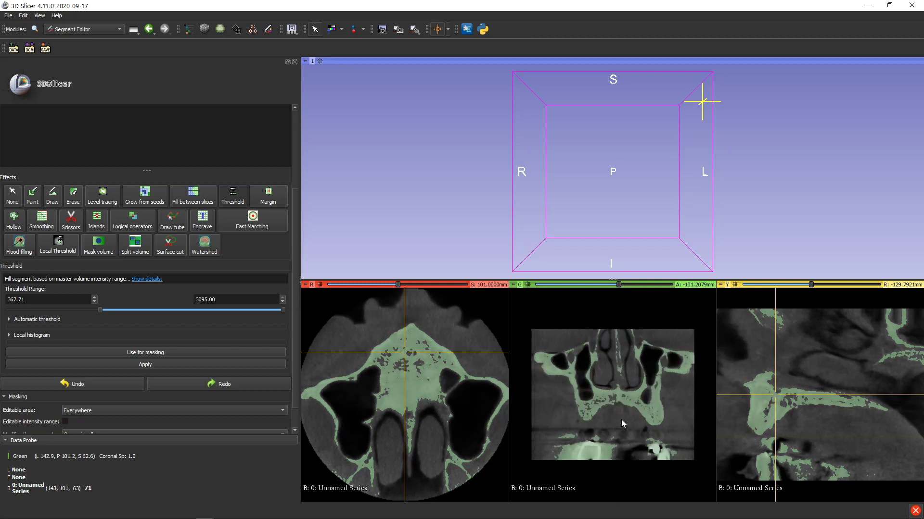
{"action": "left_click_drag", "start_coordinate": [622, 419], "coordinate": [636, 375]}
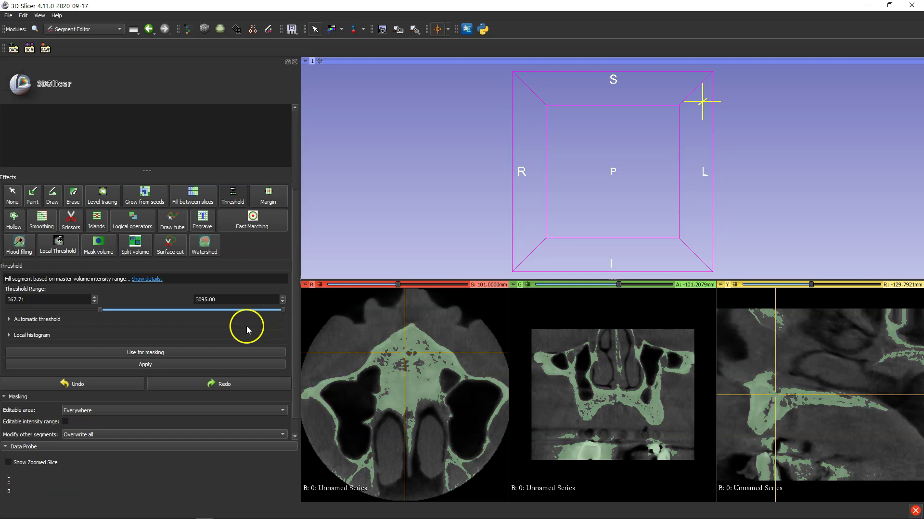
{"action": "scroll", "coordinate": [235, 329], "scroll_direction": "down", "scroll_amount": 2}
{"action": "left_click", "coordinate": [151, 342]}
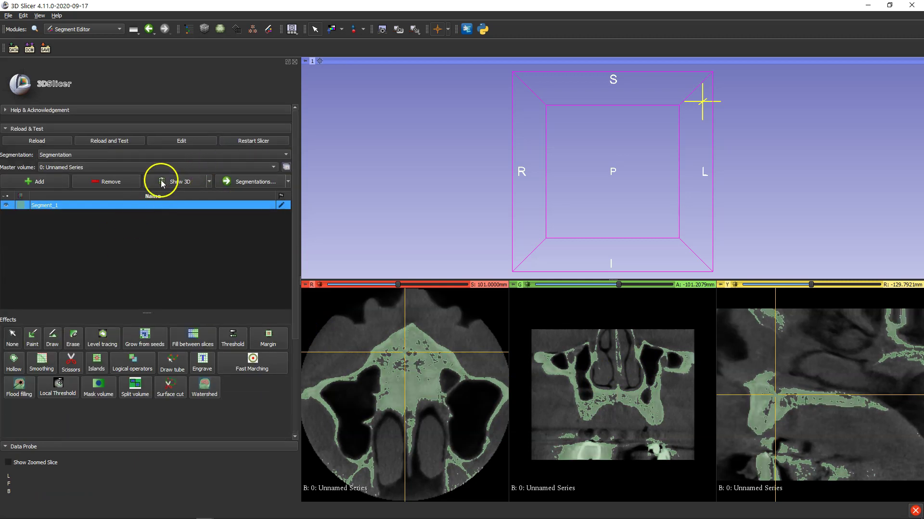
- Show Segment_1 as a 3D surface and orbit and zoom to inspect the maxilla model
{"action": "left_click", "coordinate": [161, 182]}
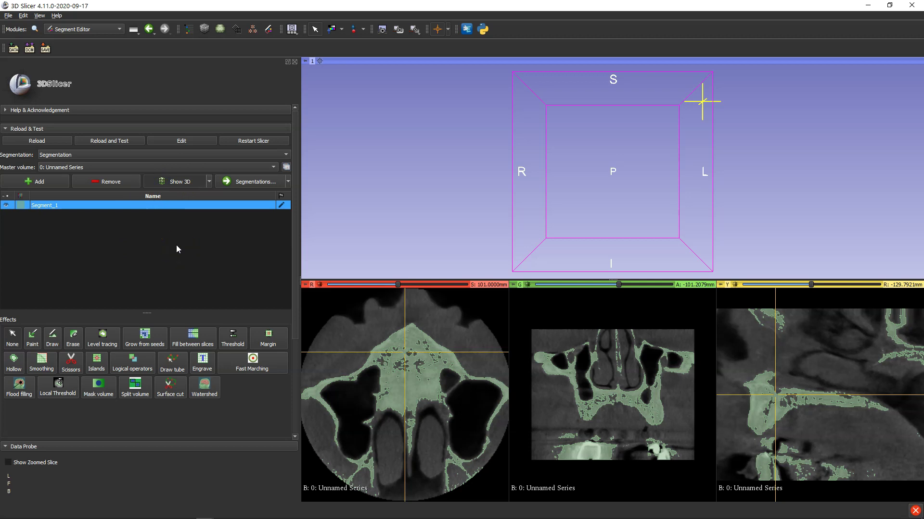
{"action": "right_click_drag", "start_coordinate": [659, 227], "coordinate": [676, 188]}
{"action": "left_click_drag", "start_coordinate": [677, 191], "coordinate": [568, 252]}
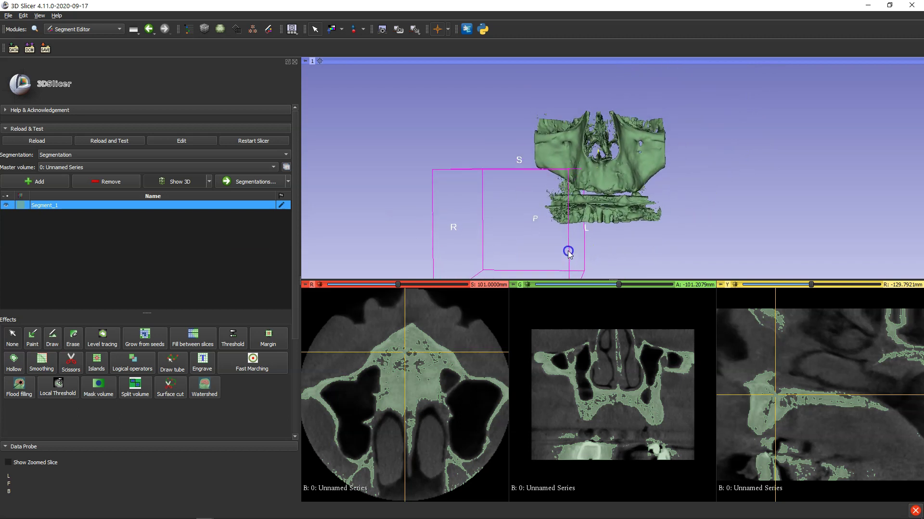
{"action": "scroll", "coordinate": [623, 166], "scroll_direction": "down", "scroll_amount": 1}
{"action": "scroll", "coordinate": [623, 167], "scroll_direction": "up", "scroll_amount": 4}
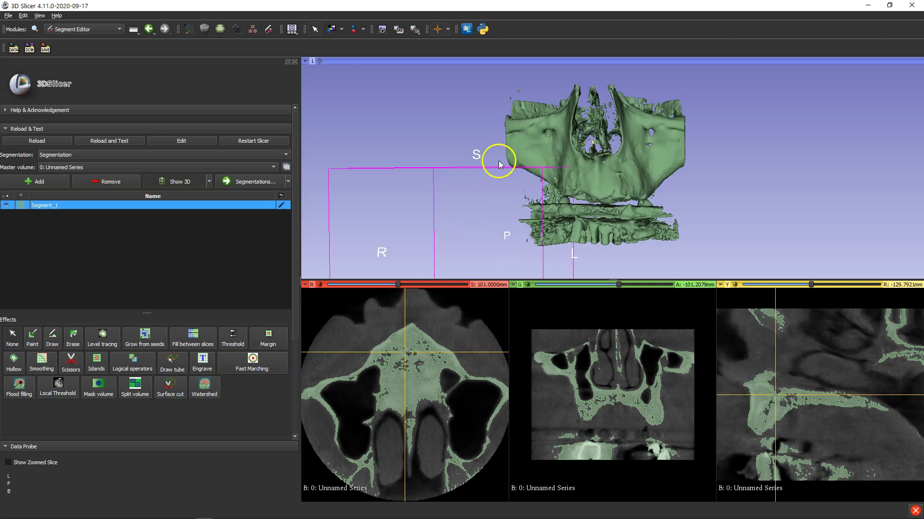
{"action": "scroll", "coordinate": [709, 211], "scroll_direction": "up", "scroll_amount": 1}
{"action": "scroll", "coordinate": [687, 224], "scroll_direction": "down", "scroll_amount": 4}
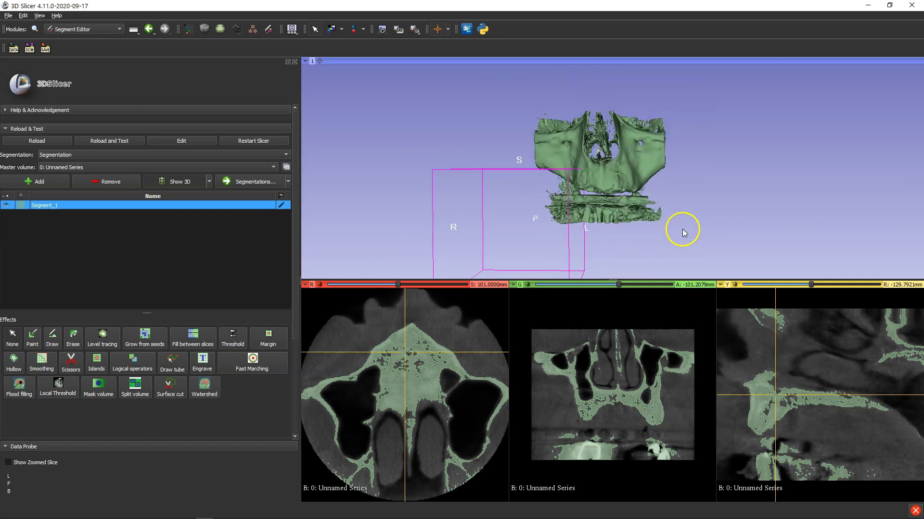
{"action": "mouse_move", "coordinate": [596, 237]}
{"action": "left_mouse_down"}
{"action": "mouse_move", "coordinate": [597, 258]}
{"action": "mouse_move", "coordinate": [619, 237]}
{"action": "mouse_move", "coordinate": [598, 238]}
{"action": "mouse_move", "coordinate": [622, 239]}
{"action": "mouse_move", "coordinate": [611, 245]}
{"action": "left_mouse_up"}
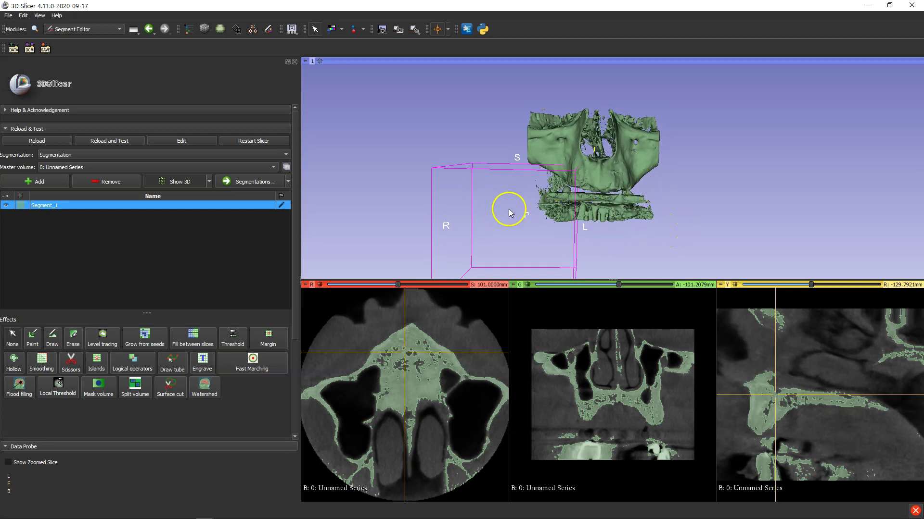
{"action": "scroll", "coordinate": [666, 217], "scroll_direction": "down", "scroll_amount": 2}
{"action": "scroll", "coordinate": [672, 210], "scroll_direction": "up", "scroll_amount": 3}
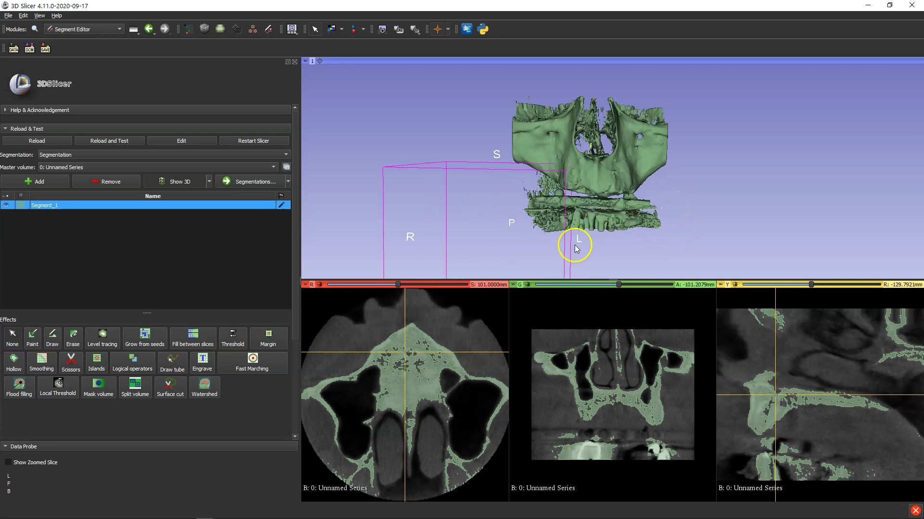
{"action": "scroll", "coordinate": [402, 347], "scroll_direction": "down", "scroll_amount": 7}
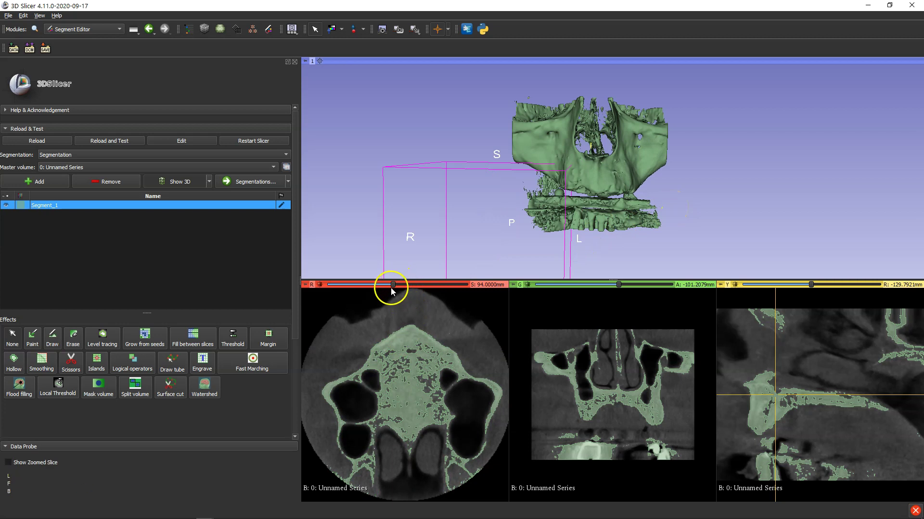
- Move the axial slice to about S 39 mm and zoom in on the two locator spheres
{"action": "left_click_drag", "start_coordinate": [394, 283], "coordinate": [343, 288]}
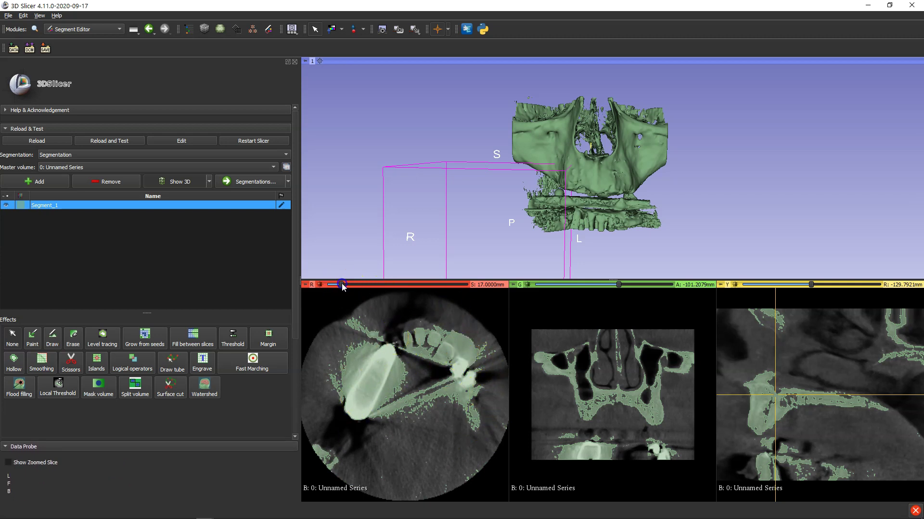
{"action": "mouse_move", "coordinate": [342, 285]}
{"action": "left_mouse_down"}
{"action": "mouse_move", "coordinate": [371, 285]}
{"action": "mouse_move", "coordinate": [354, 285]}
{"action": "left_mouse_up"}
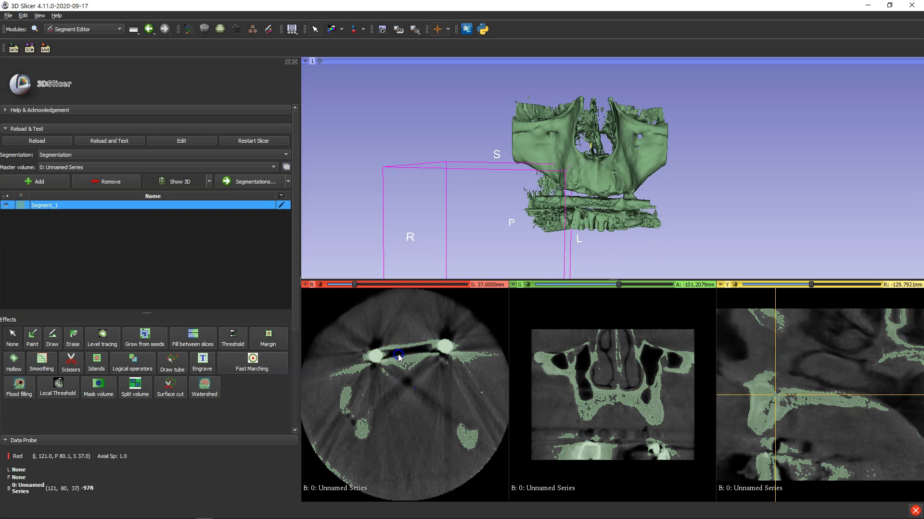
{"action": "right_click_drag", "start_coordinate": [399, 357], "coordinate": [398, 413]}
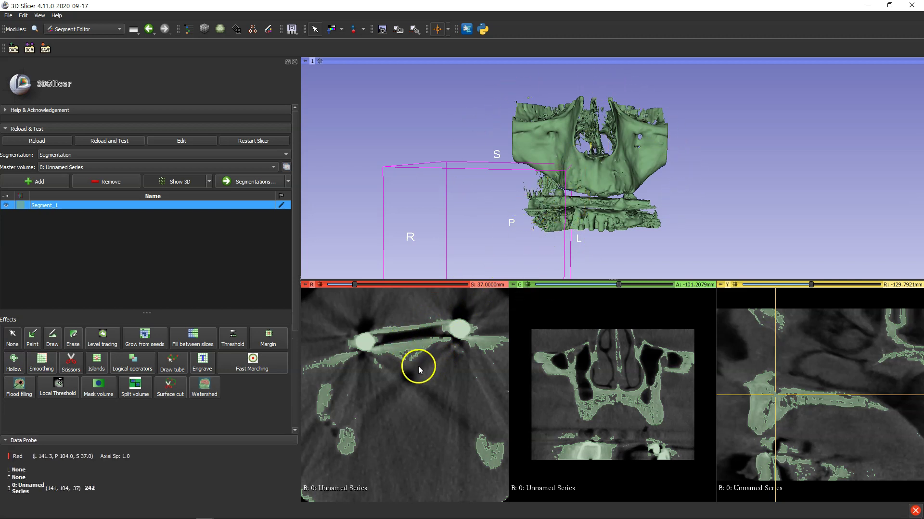
{"action": "right_click_drag", "start_coordinate": [419, 369], "coordinate": [414, 405]}
{"action": "scroll", "coordinate": [420, 325], "scroll_direction": "up", "scroll_amount": 5}
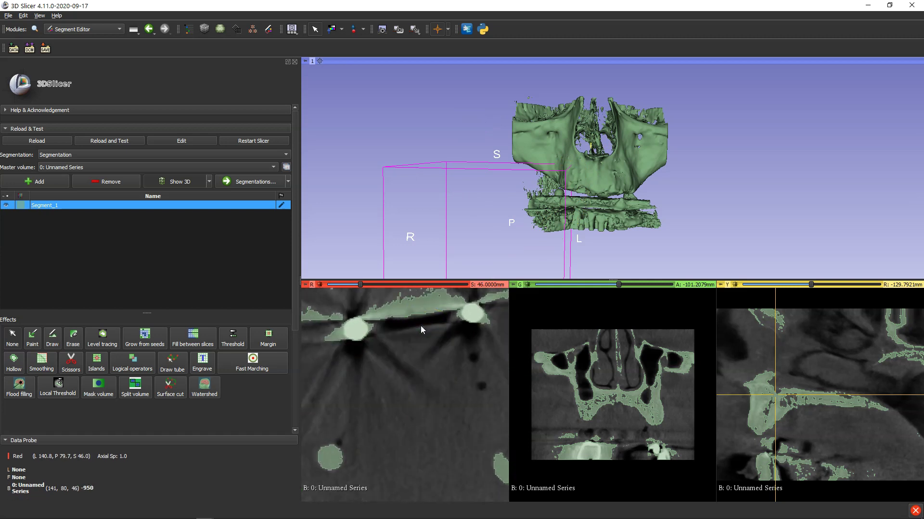
{"action": "scroll", "coordinate": [420, 325], "scroll_direction": "down", "scroll_amount": 3}
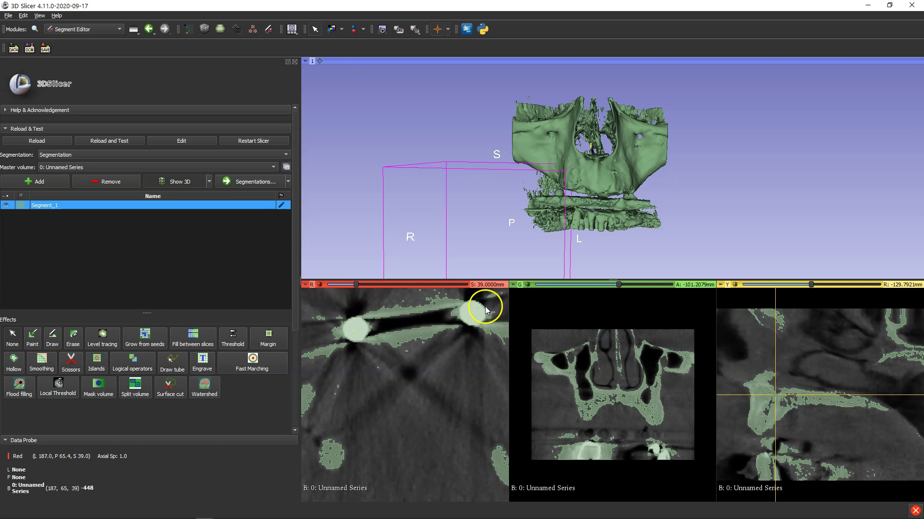
- Zoom the axial view back out slightly and rotate the 3D bone model to review it
{"action": "right_click_drag", "start_coordinate": [410, 396], "coordinate": [417, 374]}
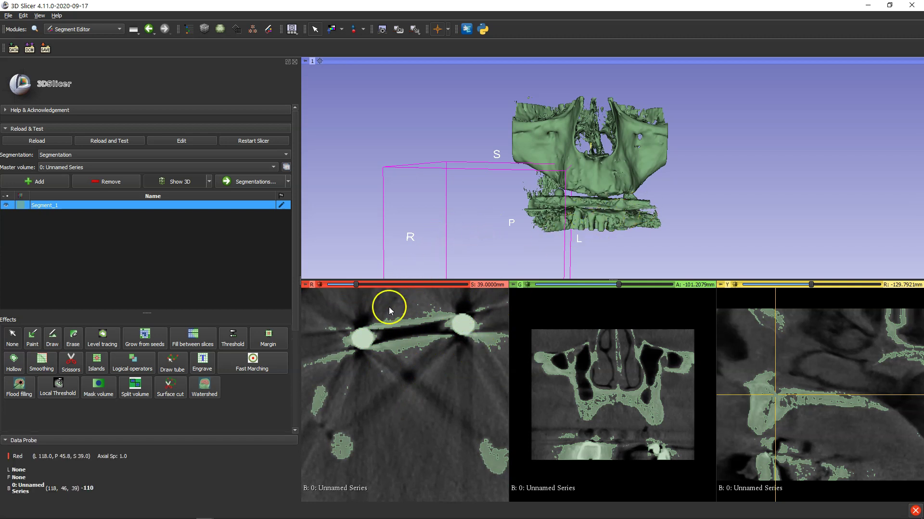
{"action": "left_click", "coordinate": [453, 215]}
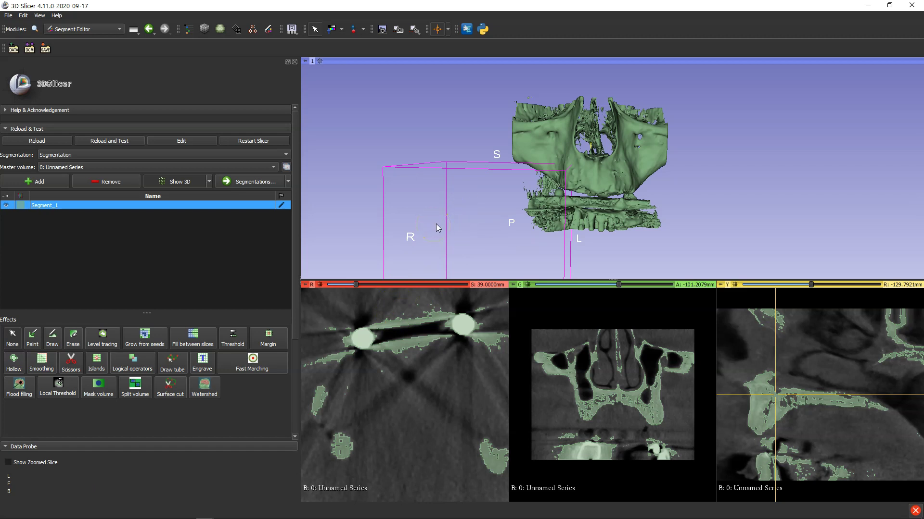
{"action": "left_click_drag", "start_coordinate": [625, 257], "coordinate": [635, 217]}
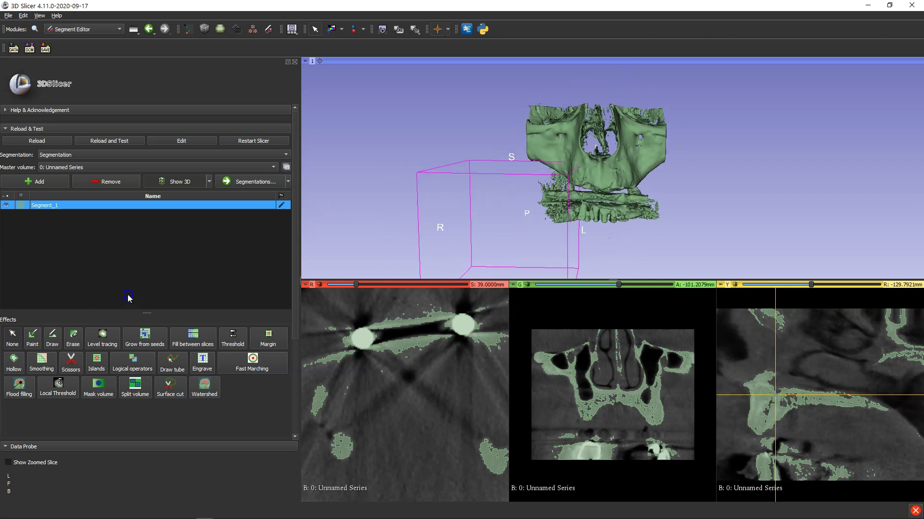
- Trim Segment_1 with Scissors (Erase outside, free-form) around the maxilla in 3D, then inspect it
{"action": "left_click", "coordinate": [71, 365]}
{"action": "scroll", "coordinate": [56, 350], "scroll_direction": "down", "scroll_amount": 4}
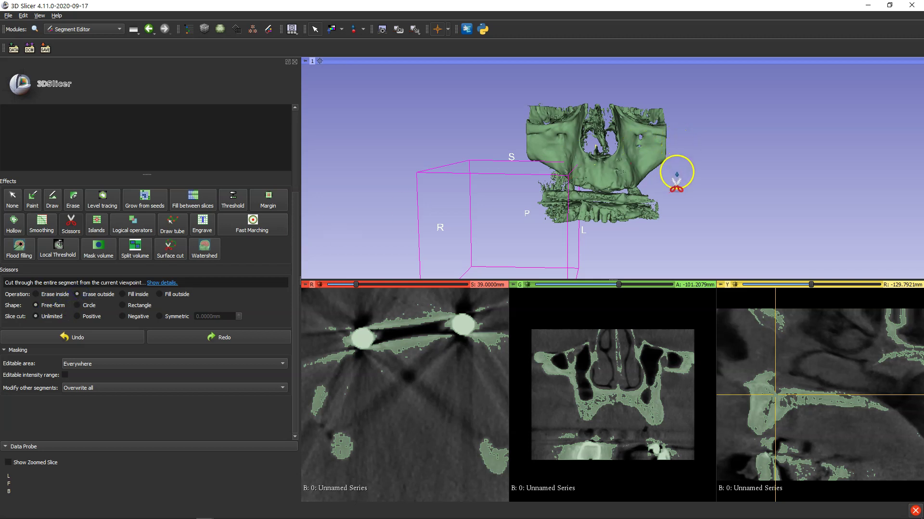
{"action": "mouse_move", "coordinate": [676, 172]}
{"action": "left_mouse_down"}
{"action": "mouse_move", "coordinate": [644, 143]}
{"action": "mouse_move", "coordinate": [596, 137]}
{"action": "mouse_move", "coordinate": [546, 157]}
{"action": "mouse_move", "coordinate": [537, 174]}
{"action": "mouse_move", "coordinate": [551, 189]}
{"action": "mouse_move", "coordinate": [678, 191]}
{"action": "left_mouse_up"}
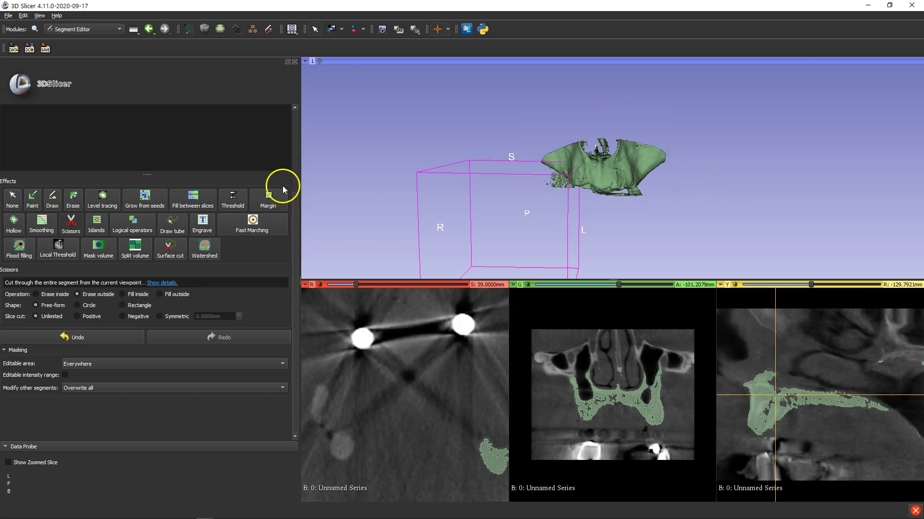
{"action": "left_click", "coordinate": [12, 203]}
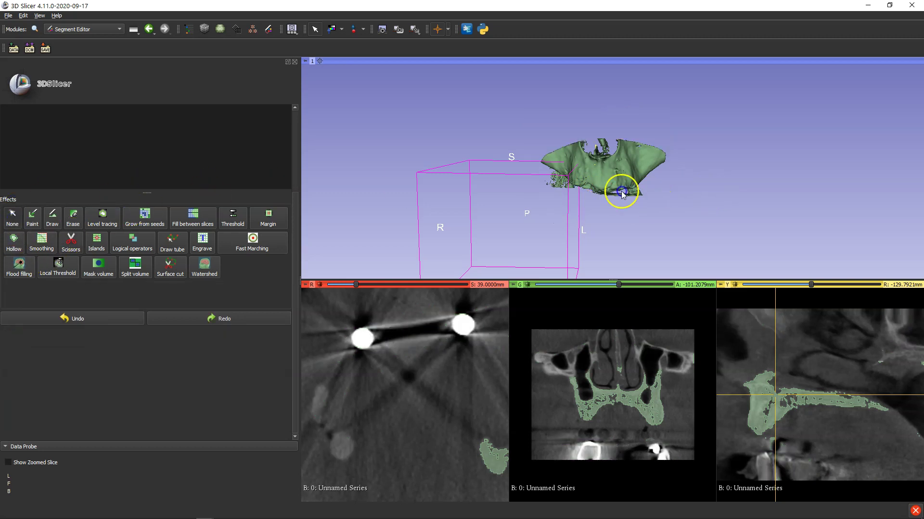
{"action": "left_click_drag", "start_coordinate": [638, 227], "coordinate": [640, 118]}
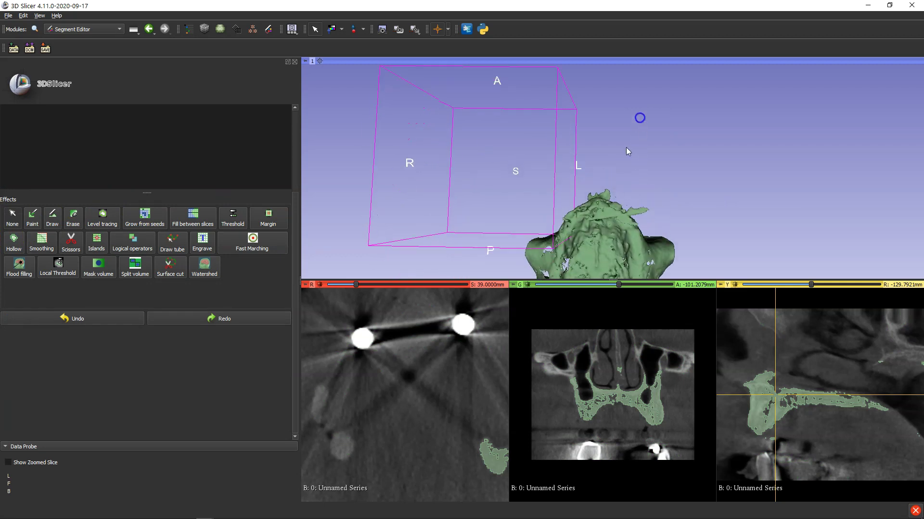
{"action": "left_click_drag", "start_coordinate": [605, 253], "coordinate": [614, 161]}
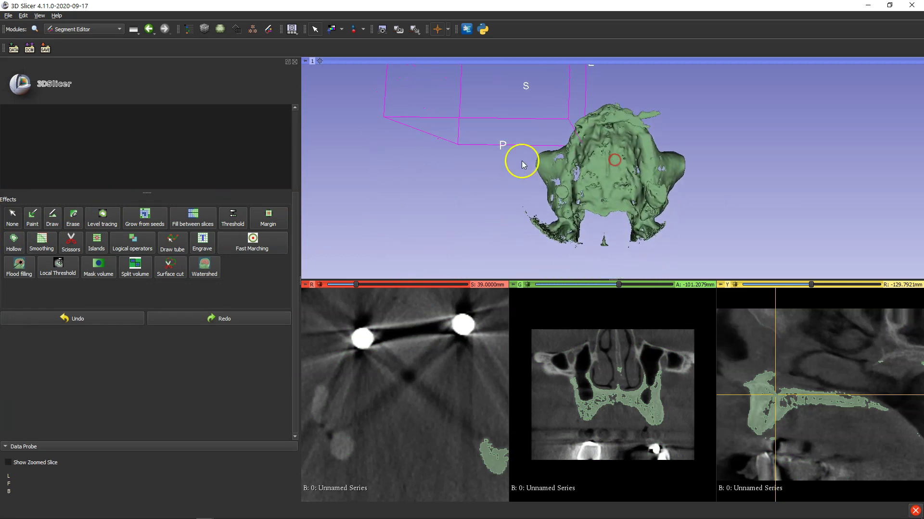
- Cut the remaining stray fragments from below and return to a front view
{"action": "left_click", "coordinate": [70, 240]}
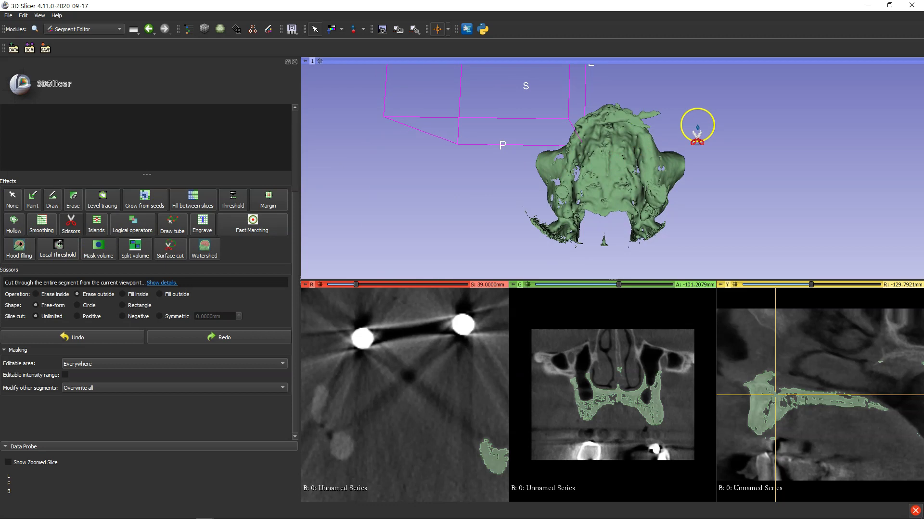
{"action": "mouse_move", "coordinate": [686, 126]}
{"action": "left_mouse_down"}
{"action": "mouse_move", "coordinate": [631, 81]}
{"action": "mouse_move", "coordinate": [574, 79]}
{"action": "mouse_move", "coordinate": [530, 104]}
{"action": "mouse_move", "coordinate": [508, 137]}
{"action": "mouse_move", "coordinate": [510, 175]}
{"action": "mouse_move", "coordinate": [528, 204]}
{"action": "mouse_move", "coordinate": [575, 225]}
{"action": "mouse_move", "coordinate": [665, 220]}
{"action": "mouse_move", "coordinate": [734, 181]}
{"action": "left_mouse_up"}
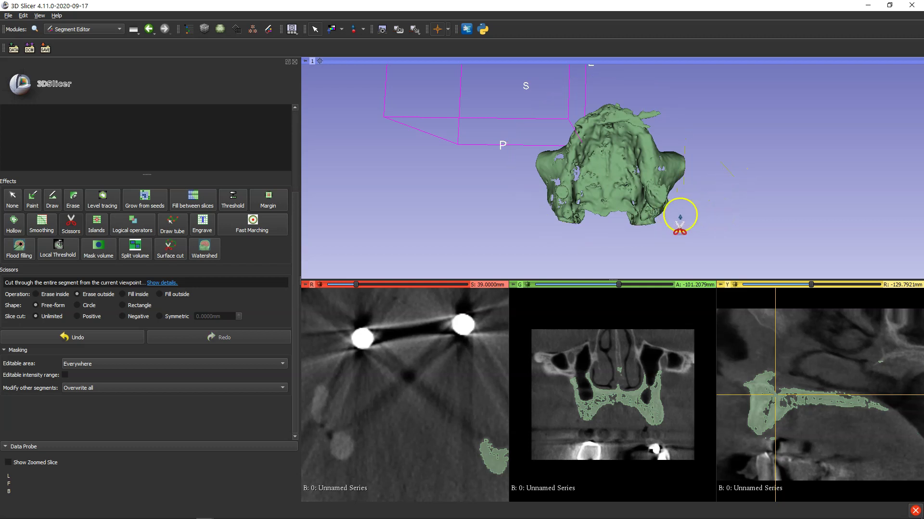
{"action": "left_click", "coordinate": [13, 199]}
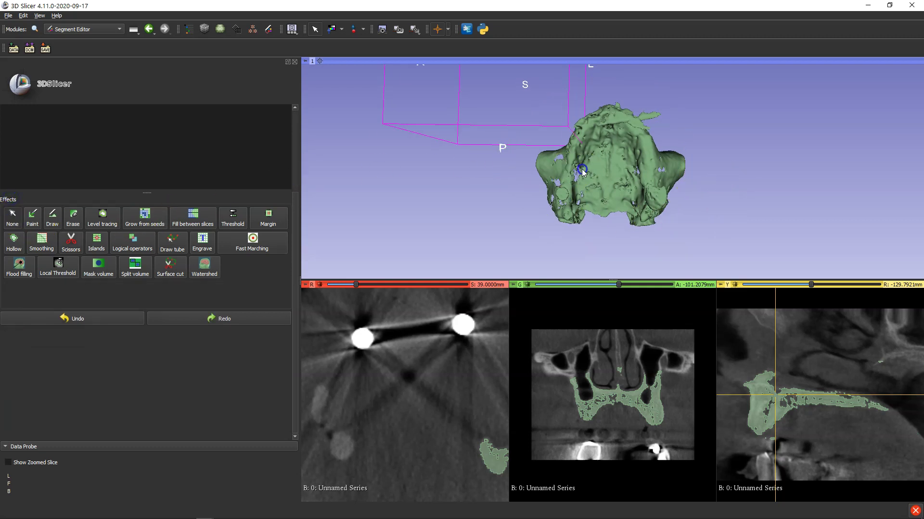
{"action": "left_click_drag", "start_coordinate": [582, 171], "coordinate": [580, 269]}
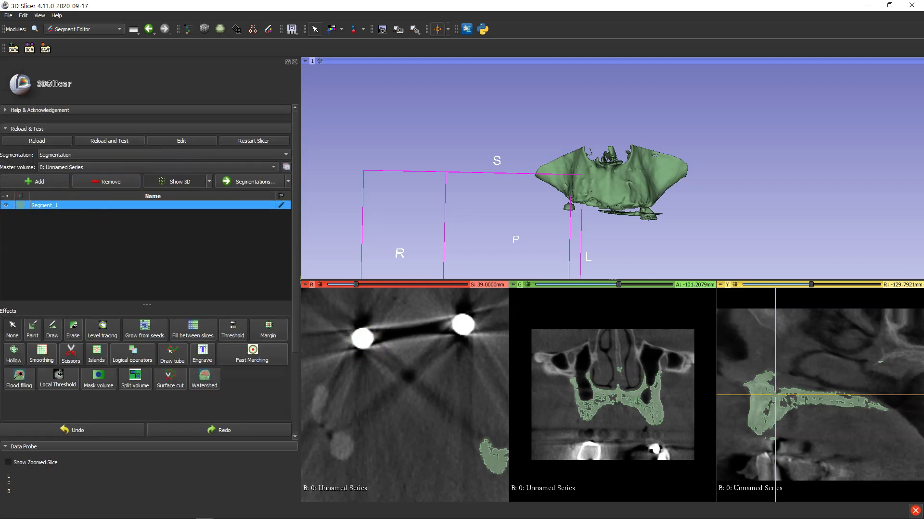
- Hide the maxilla segment, add Segment_2 and start the Threshold effect
{"action": "left_click", "coordinate": [6, 205]}
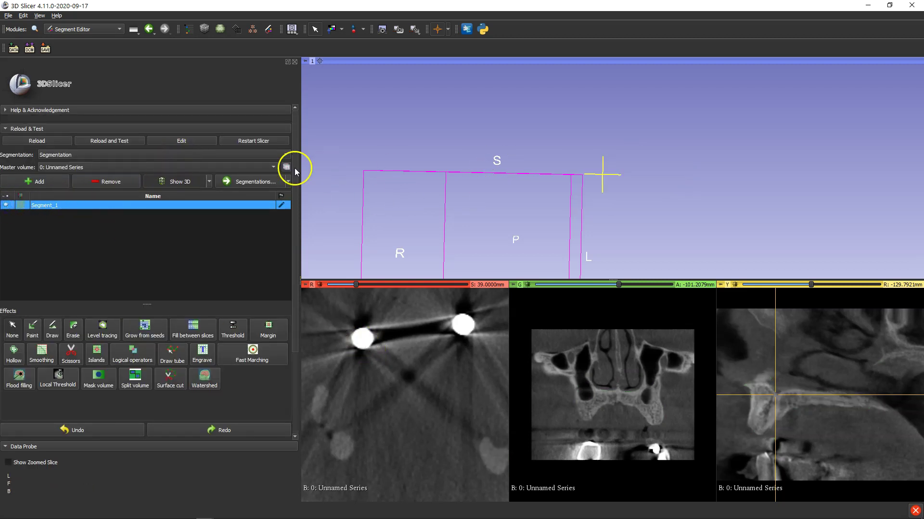
{"action": "left_click", "coordinate": [23, 186]}
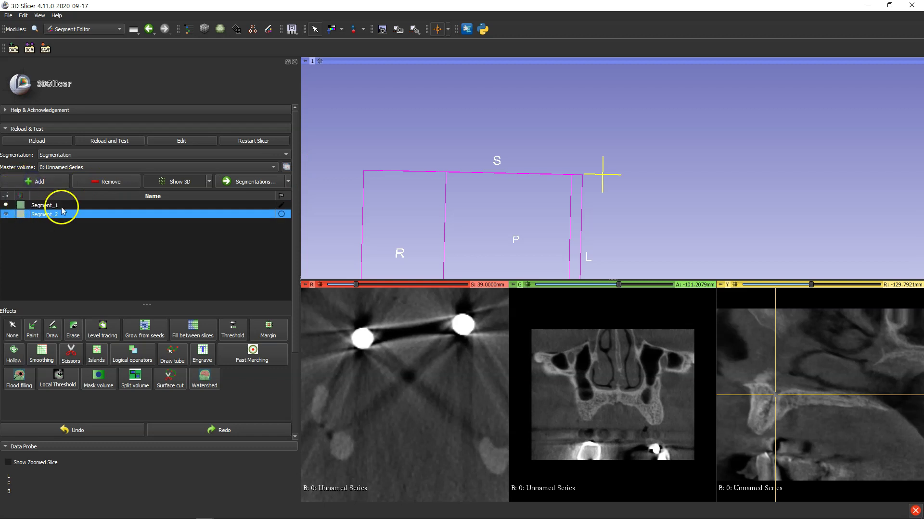
{"action": "scroll", "coordinate": [152, 239], "scroll_direction": "down", "scroll_amount": 3}
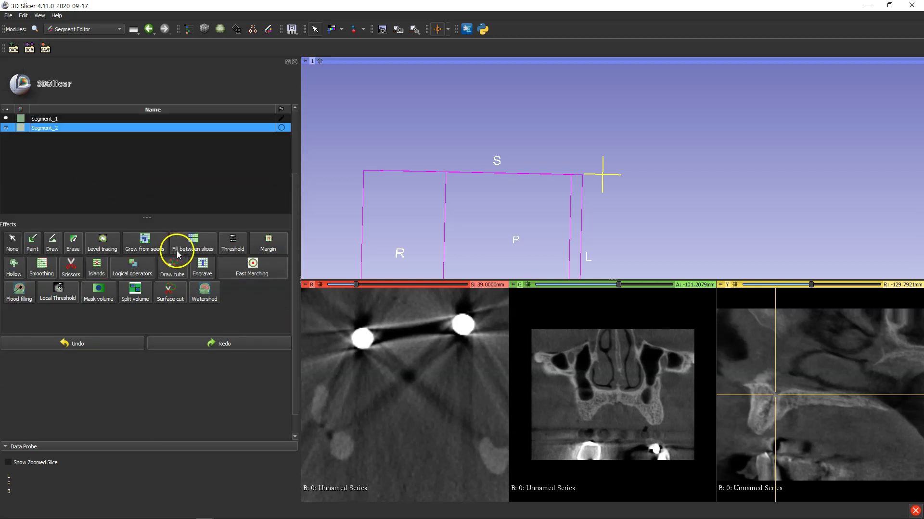
{"action": "scroll", "coordinate": [223, 238], "scroll_direction": "down", "scroll_amount": 1}
{"action": "left_click", "coordinate": [236, 221]}
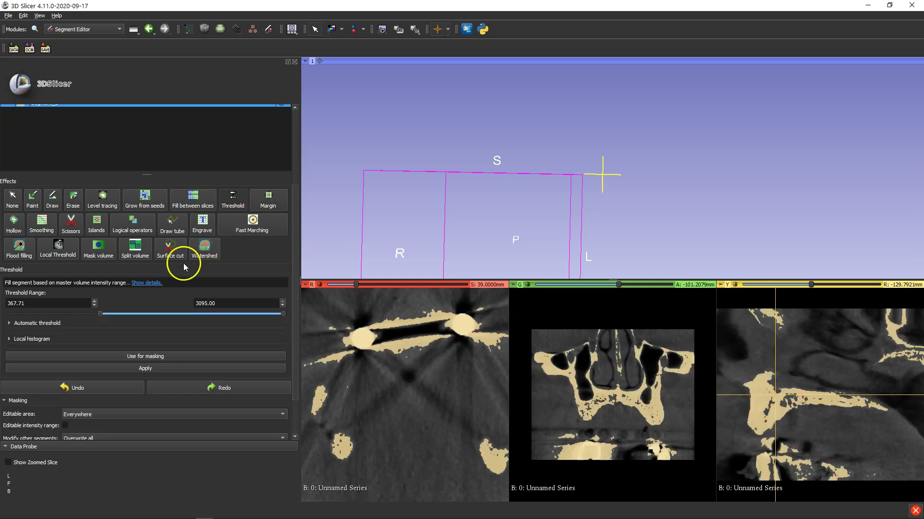
- Set the threshold range to 2300.57–3095.00 so only the locator spheres are previewed
{"action": "mouse_move", "coordinate": [102, 313]}
{"action": "left_mouse_down"}
{"action": "mouse_move", "coordinate": [53, 311]}
{"action": "mouse_move", "coordinate": [104, 313]}
{"action": "left_mouse_up"}
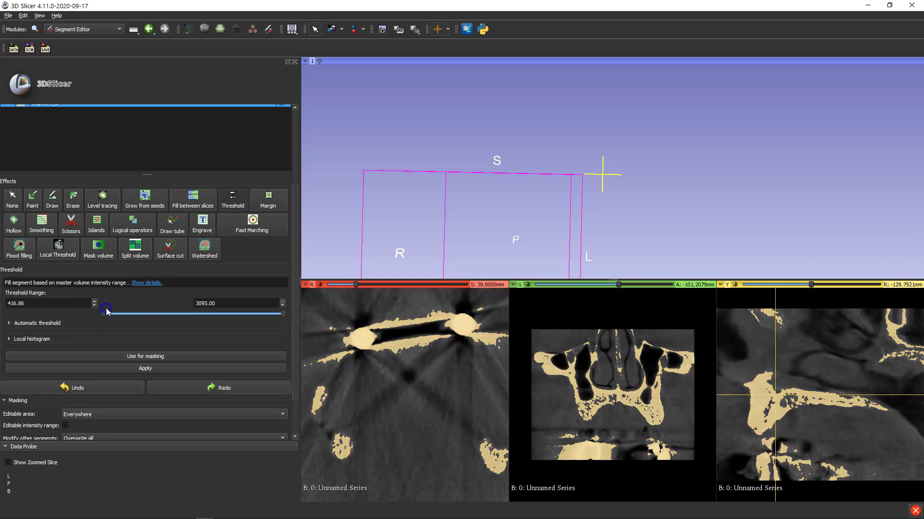
{"action": "left_click_drag", "start_coordinate": [282, 314], "coordinate": [218, 310]}
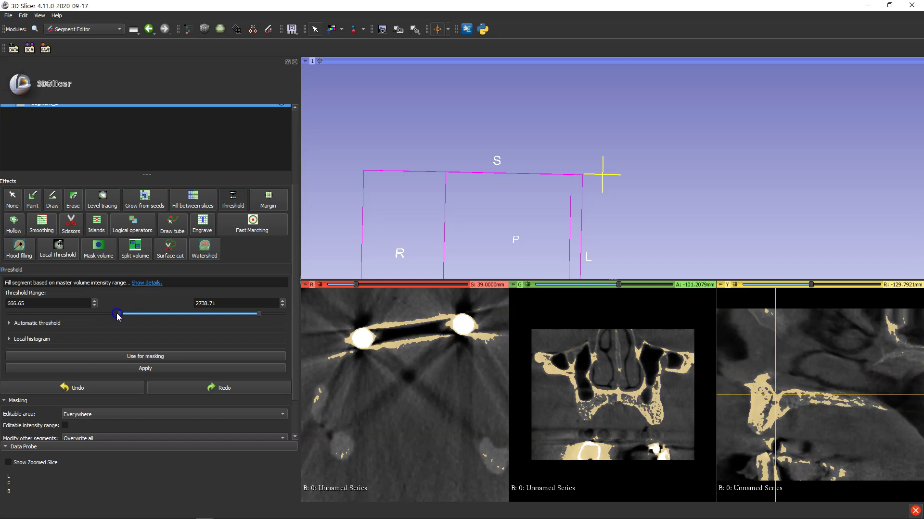
{"action": "left_click_drag", "start_coordinate": [262, 319], "coordinate": [263, 319]}
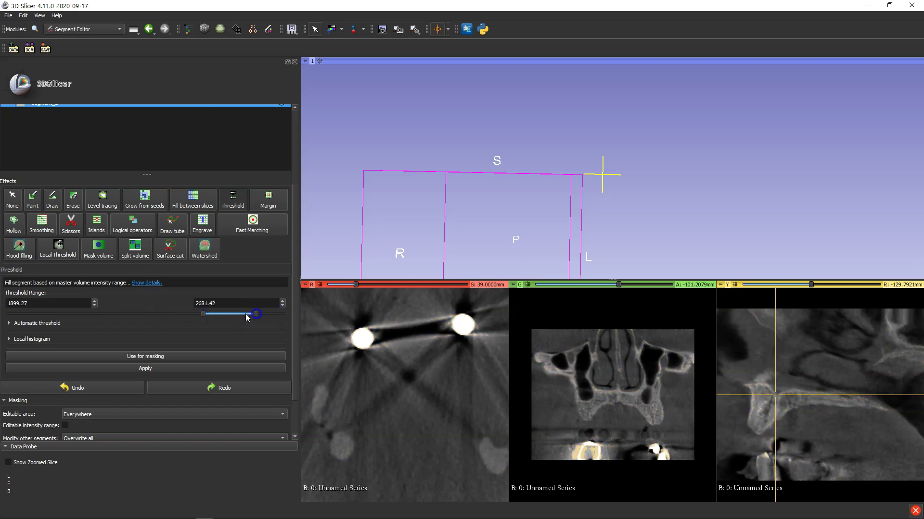
{"action": "left_click_drag", "start_coordinate": [111, 308], "coordinate": [32, 314]}
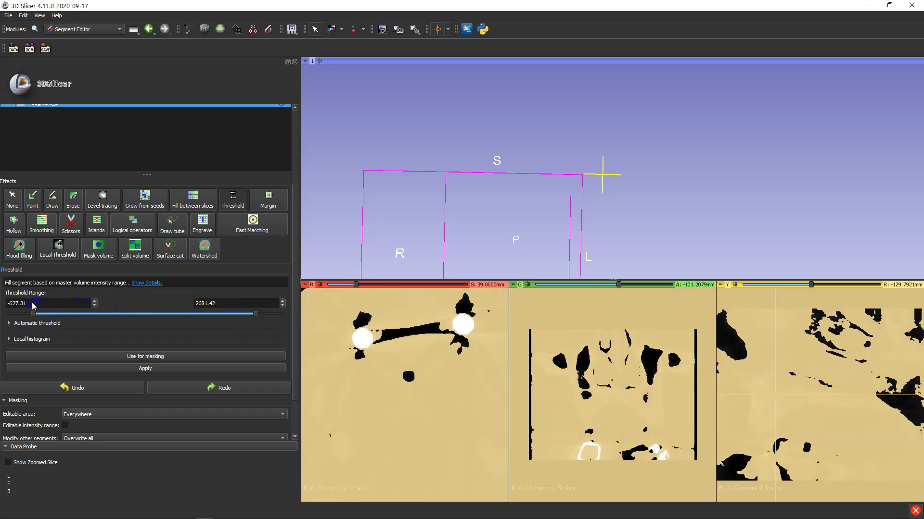
{"action": "left_click_drag", "start_coordinate": [256, 316], "coordinate": [9, 314]}
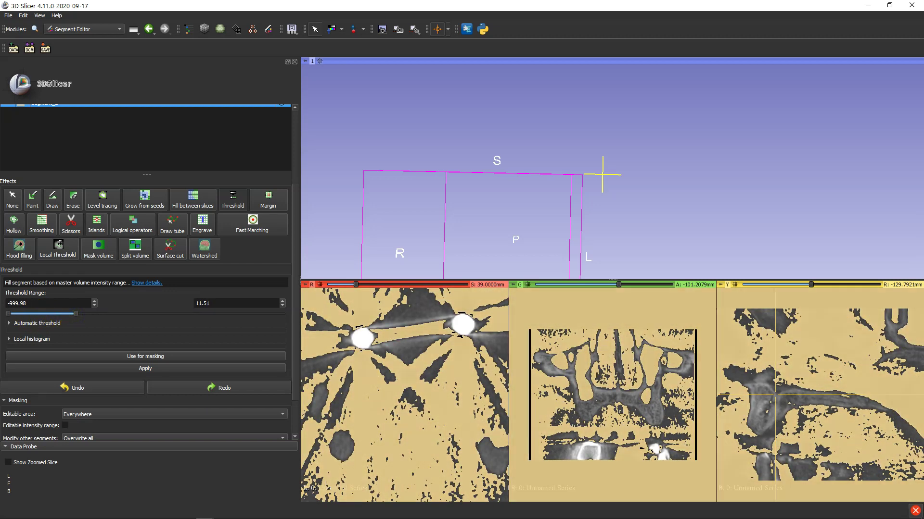
{"action": "left_click_drag", "start_coordinate": [76, 314], "coordinate": [254, 319]}
{"action": "left_click_drag", "start_coordinate": [9, 313], "coordinate": [181, 323]}
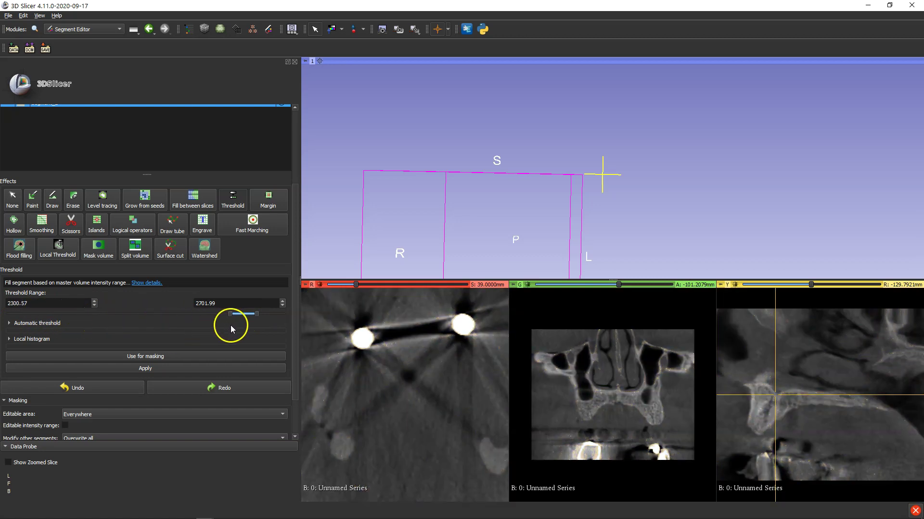
{"action": "left_click_drag", "start_coordinate": [256, 317], "coordinate": [307, 316]}
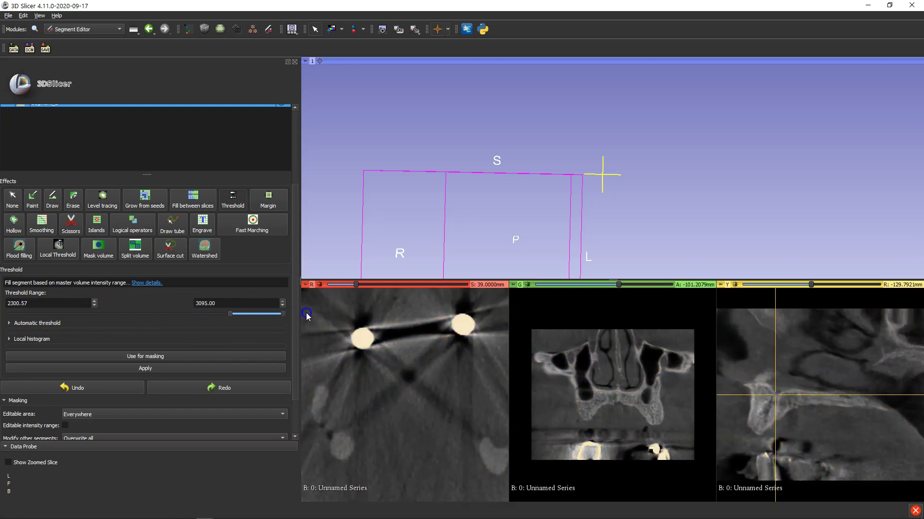
{"action": "right_click_drag", "start_coordinate": [391, 350], "coordinate": [407, 380]}
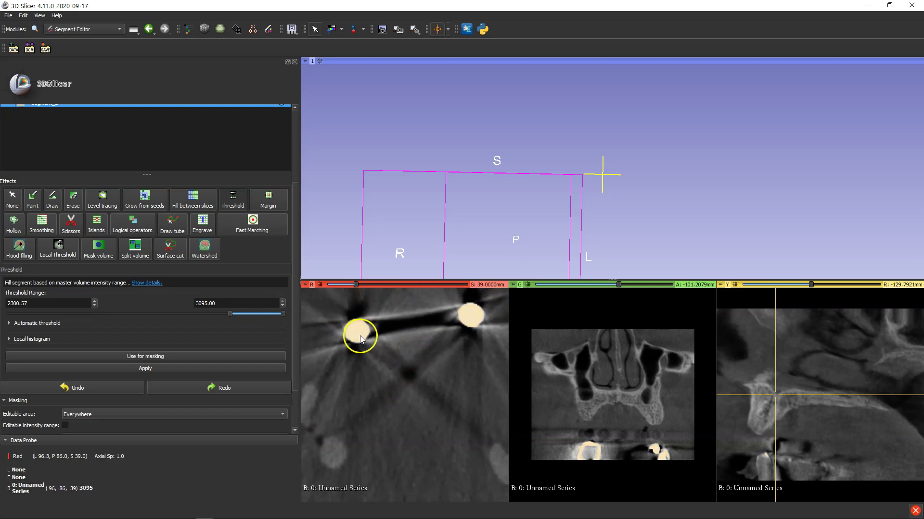
- Apply the 2300.57–3095 threshold to Segment_2 and rotate and zoom the 3D view to inspect it
{"action": "left_click", "coordinate": [147, 369]}
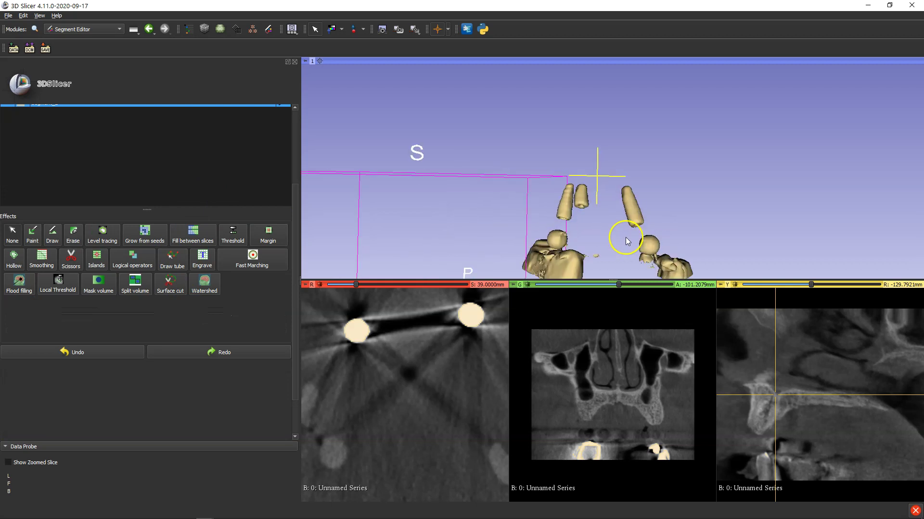
{"action": "left_click_drag", "start_coordinate": [625, 237], "coordinate": [463, 370]}
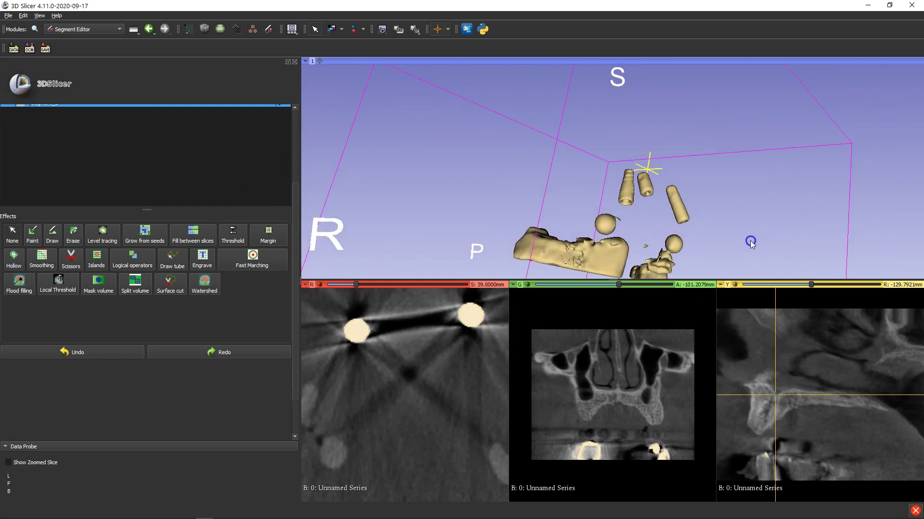
{"action": "right_click_drag", "start_coordinate": [751, 242], "coordinate": [699, 189]}
{"action": "left_click_drag", "start_coordinate": [699, 190], "coordinate": [743, 179]}
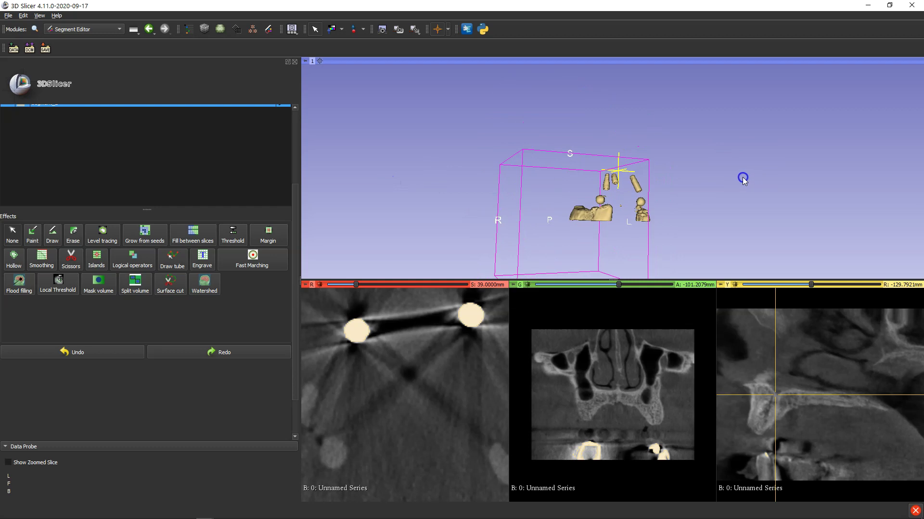
{"action": "scroll", "coordinate": [635, 233], "scroll_direction": "down", "scroll_amount": 2}
{"action": "scroll", "coordinate": [640, 231], "scroll_direction": "up", "scroll_amount": 4}
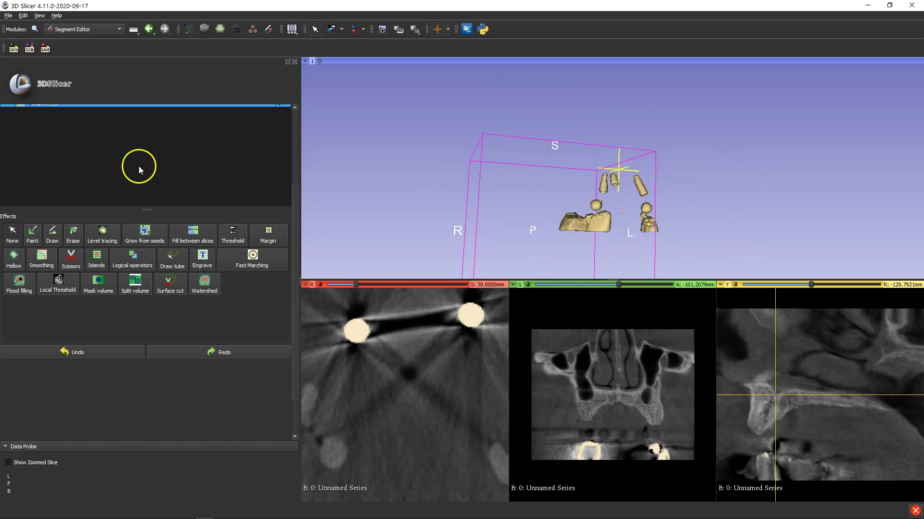
{"action": "scroll", "coordinate": [150, 154], "scroll_direction": "up", "scroll_amount": 3}
{"action": "scroll", "coordinate": [149, 161], "scroll_direction": "down", "scroll_amount": 3}
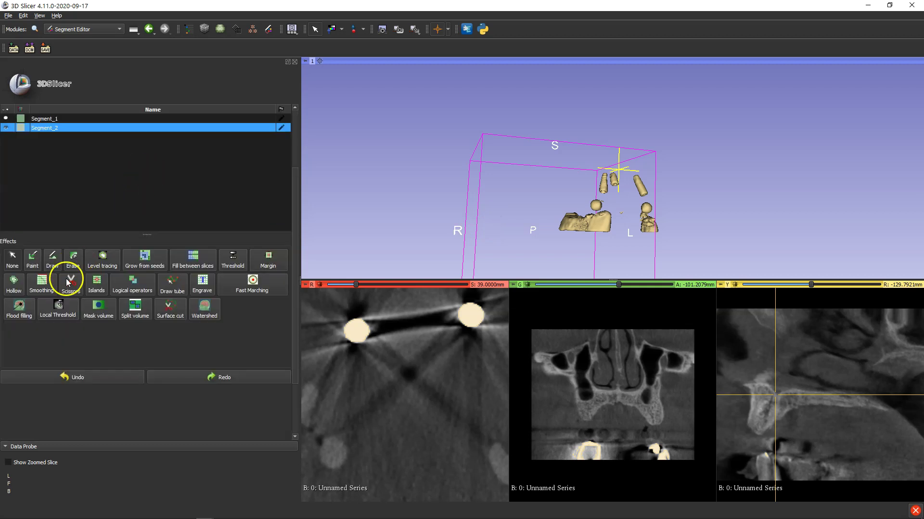
- Erase the dense dental fragments with a free-form Scissors Erase inside cut, then rotate to check the spheres and posts
{"action": "left_click", "coordinate": [67, 279]}
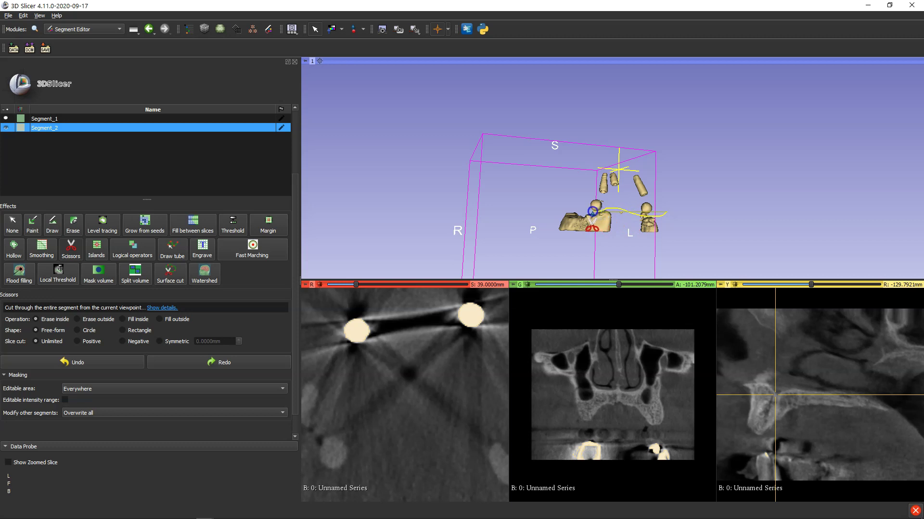
{"action": "mouse_move", "coordinate": [539, 230]}
{"action": "left_mouse_down"}
{"action": "mouse_move", "coordinate": [573, 257]}
{"action": "mouse_move", "coordinate": [657, 258]}
{"action": "left_mouse_up"}
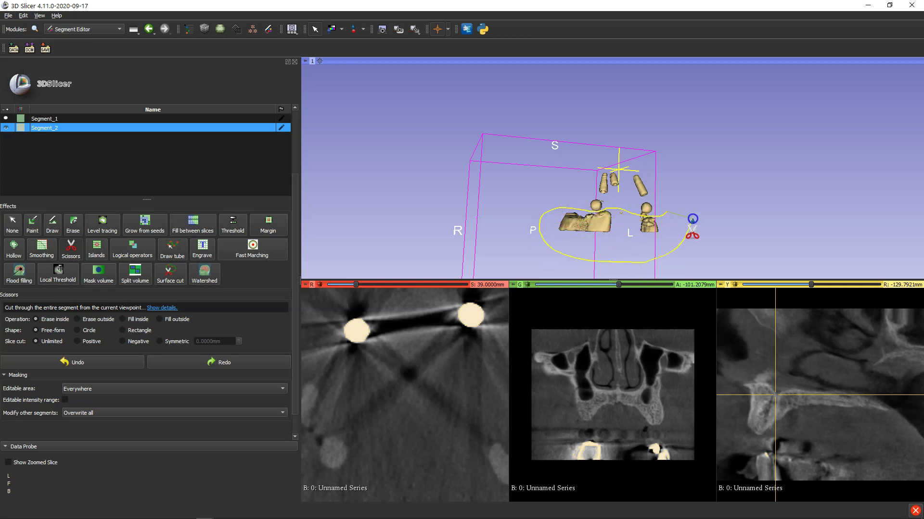
{"action": "left_click_drag", "start_coordinate": [692, 226], "coordinate": [692, 220]}
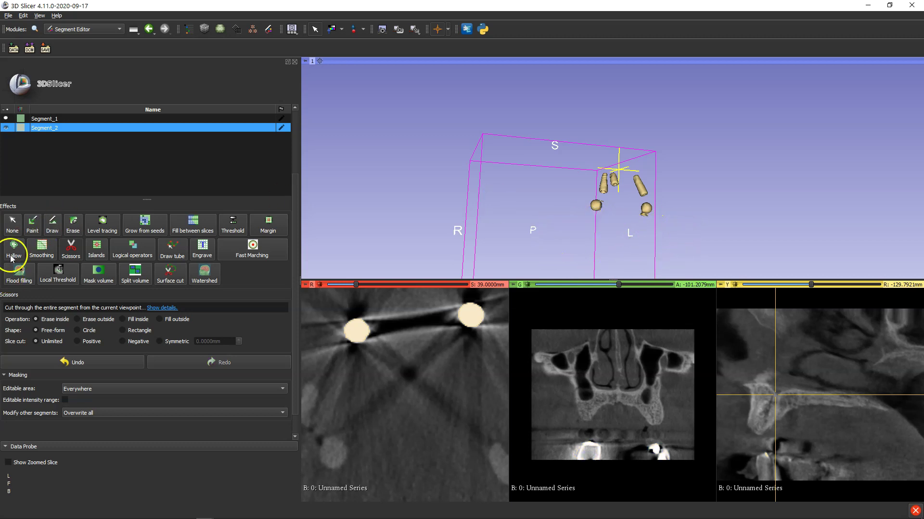
{"action": "left_click", "coordinate": [11, 226]}
{"action": "left_click_drag", "start_coordinate": [596, 226], "coordinate": [557, 173]}
{"action": "right_click_drag", "start_coordinate": [556, 173], "coordinate": [619, 174]}
{"action": "left_click_drag", "start_coordinate": [620, 174], "coordinate": [597, 191]}
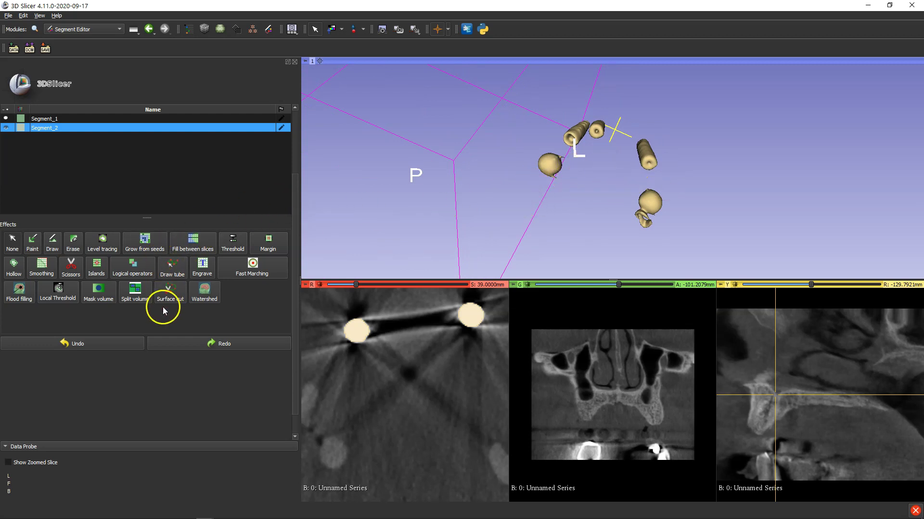
- Remove the small fragment under the lower sphere with Scissors Erase inside, after undoing an Erase outside attempt
{"action": "left_click", "coordinate": [70, 268]}
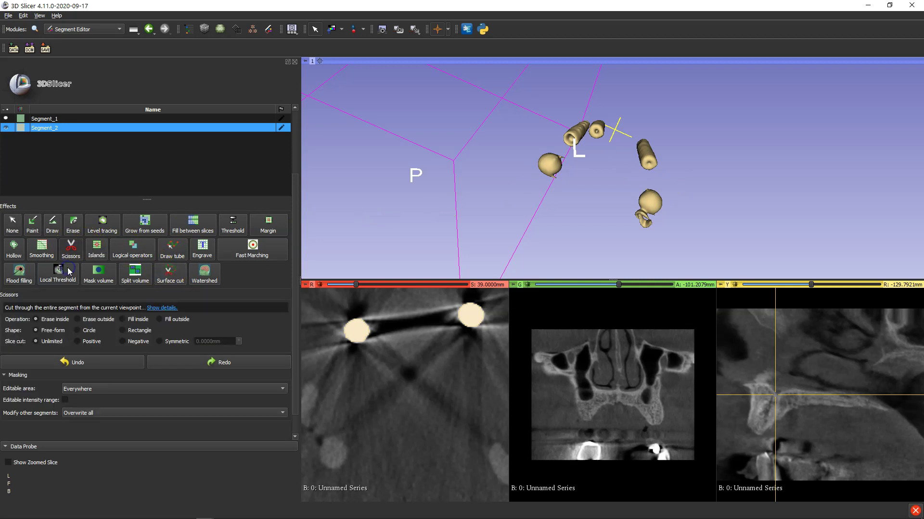
{"action": "left_click", "coordinate": [77, 319]}
{"action": "left_click_drag", "start_coordinate": [677, 211], "coordinate": [675, 214]}
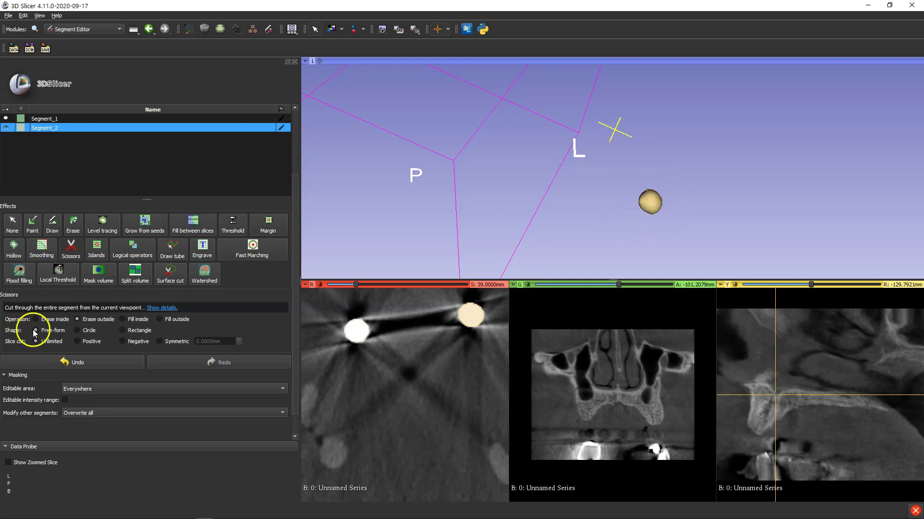
{"action": "scroll", "coordinate": [44, 335], "scroll_direction": "down", "scroll_amount": 1}
{"action": "left_click", "coordinate": [62, 339]}
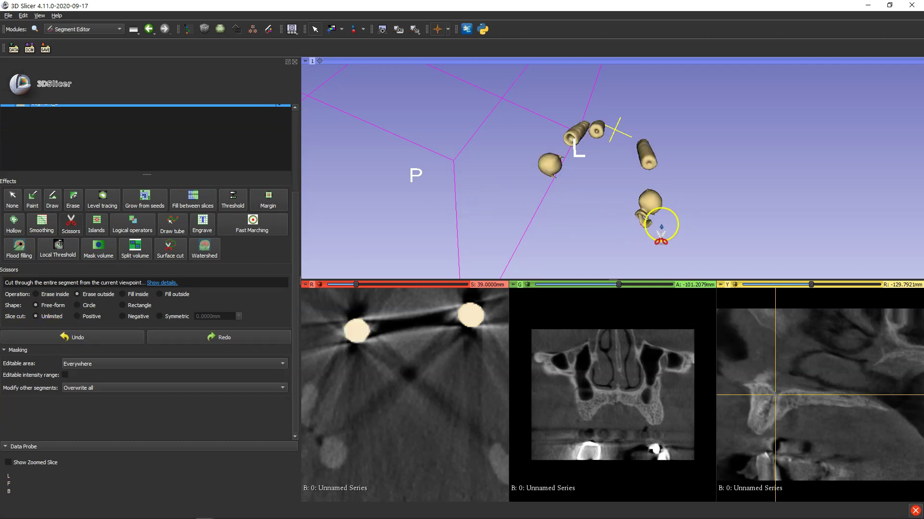
{"action": "left_click", "coordinate": [36, 295]}
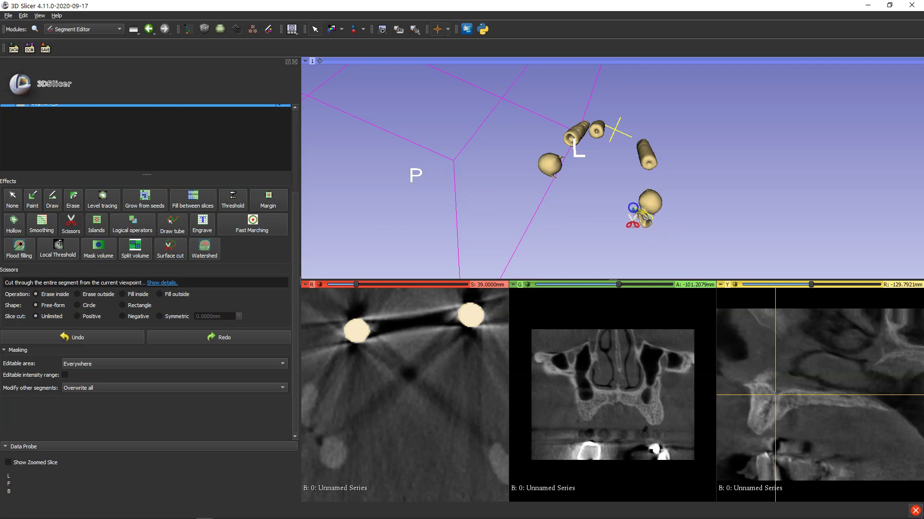
{"action": "left_click_drag", "start_coordinate": [666, 238], "coordinate": [664, 240]}
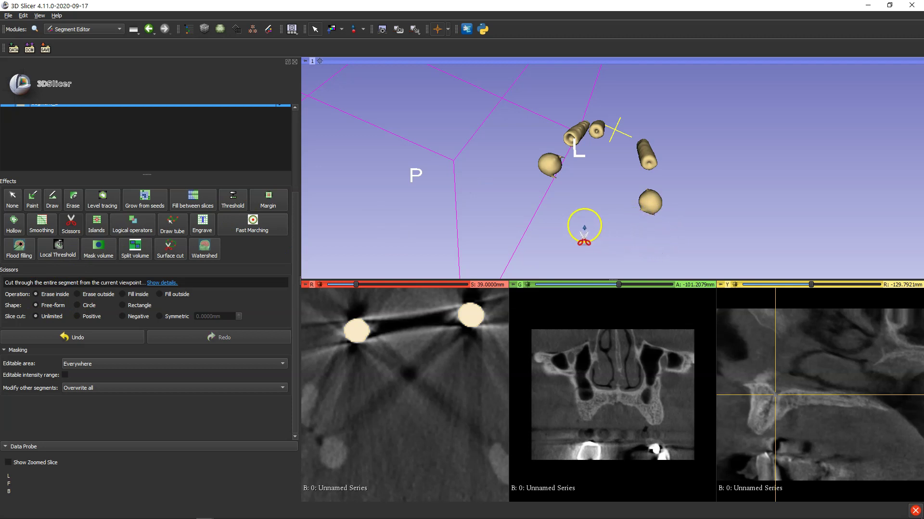
- Stop the scissors effect and show both segments together in the rotated 3D view
{"action": "left_click", "coordinate": [12, 198]}
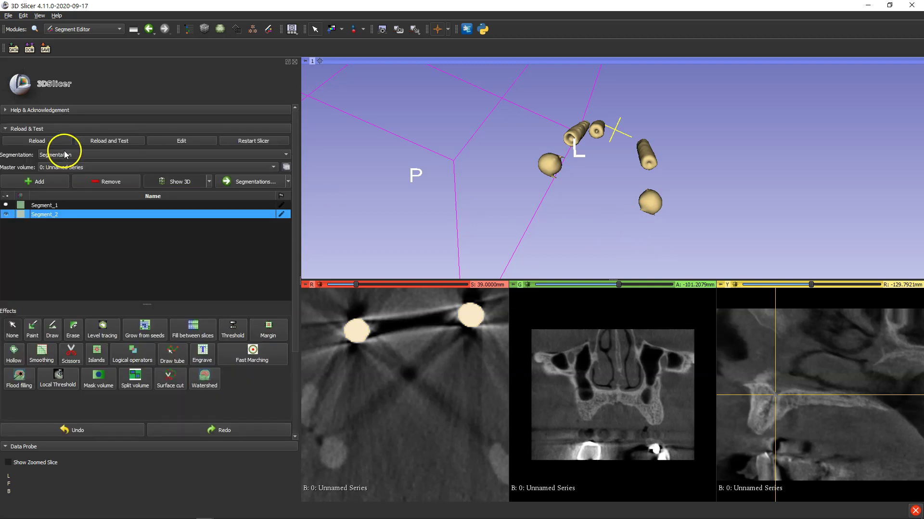
{"action": "left_click", "coordinate": [6, 214]}
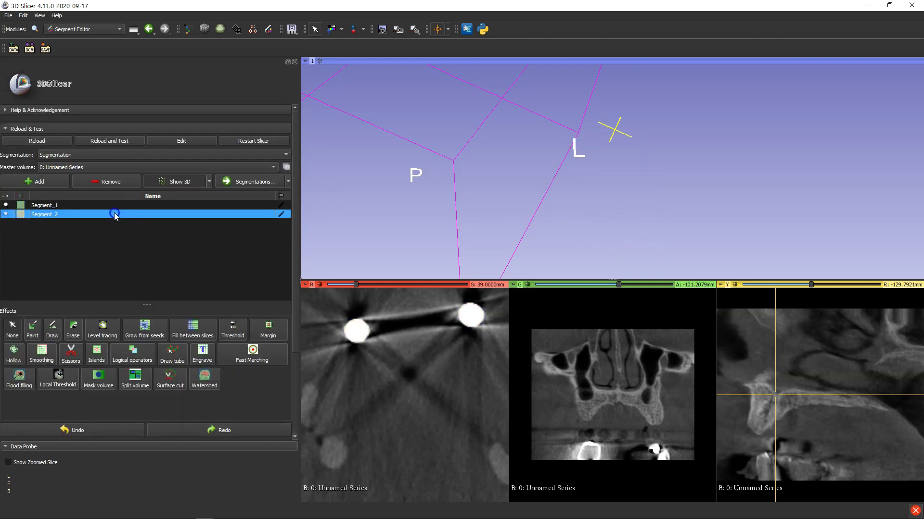
{"action": "left_click", "coordinate": [6, 215]}
{"action": "left_click", "coordinate": [6, 205]}
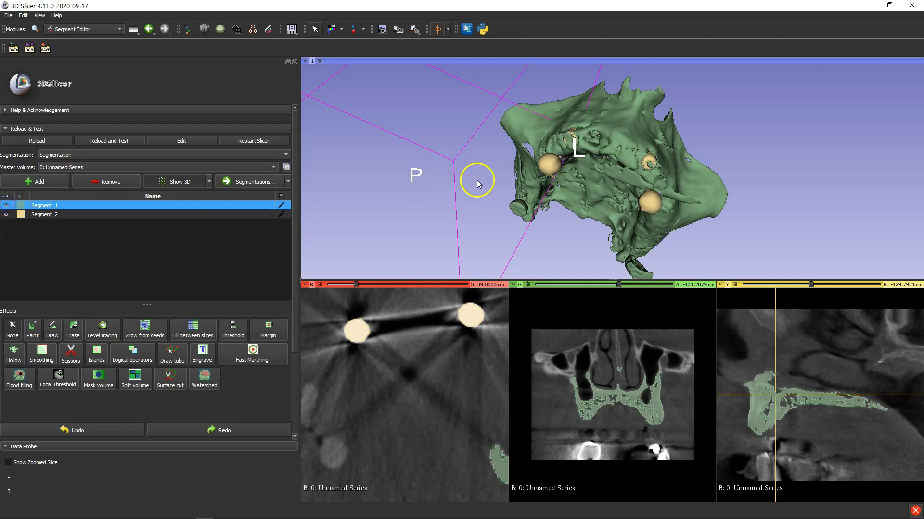
{"action": "left_click_drag", "start_coordinate": [496, 179], "coordinate": [443, 228]}
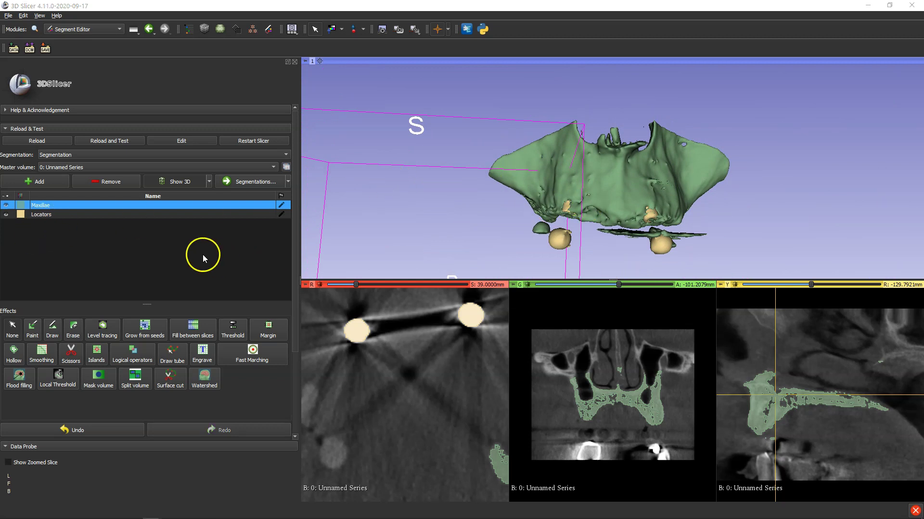
- Rename the two segments to Maxillae and Locators
{"action": "double_click", "coordinate": [55, 207]}
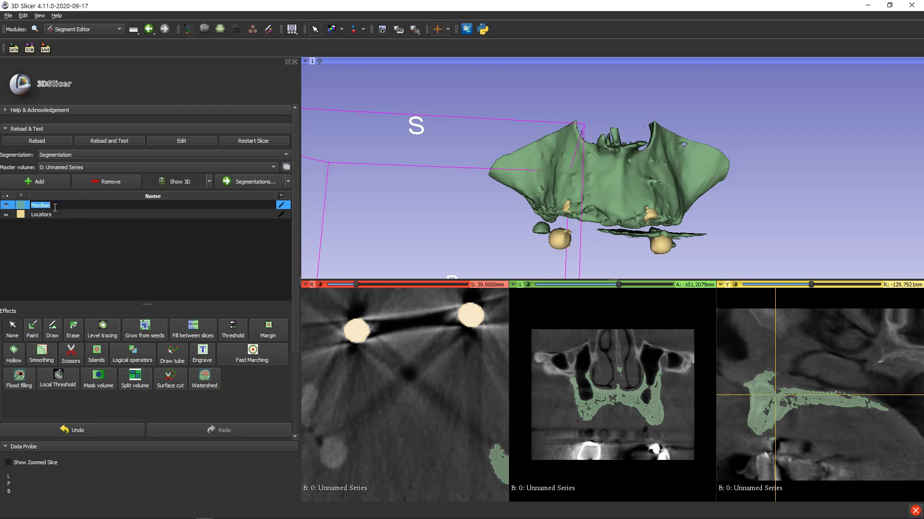
{"action": "key", "text": "Return"}
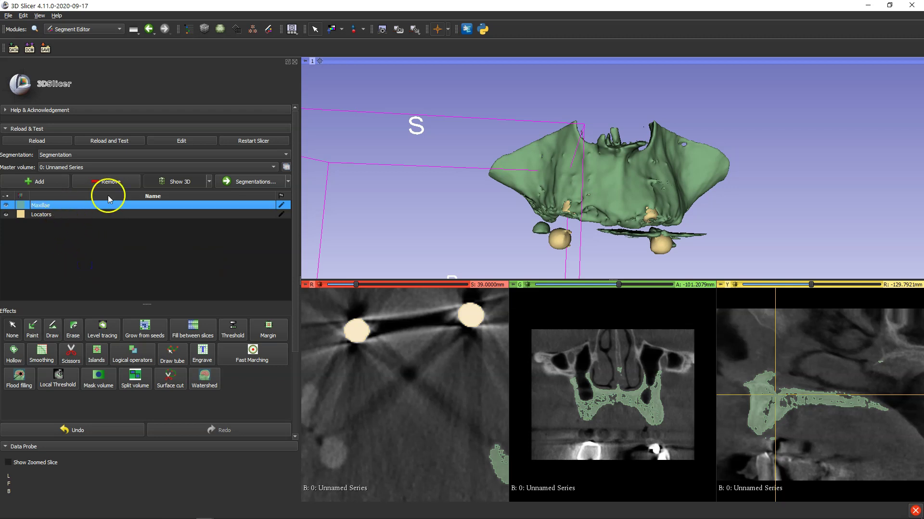
{"action": "double_click", "coordinate": [48, 214]}
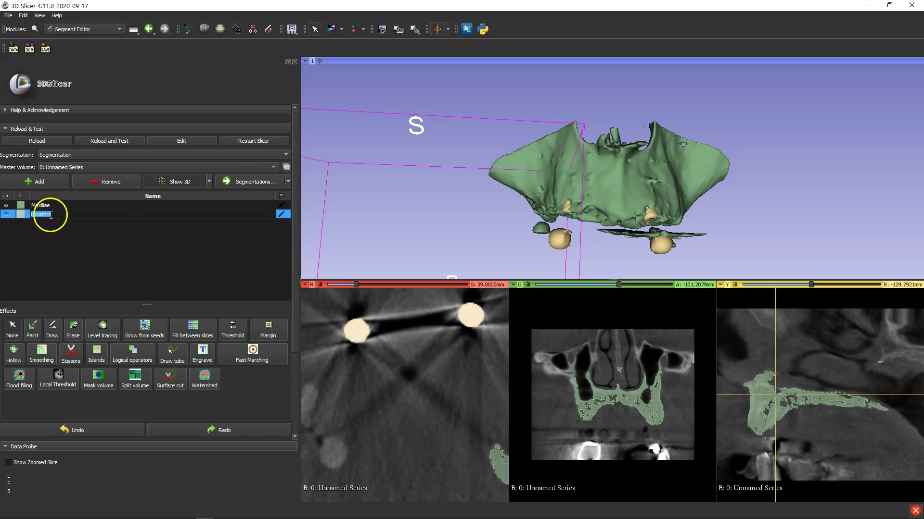
{"action": "key", "text": "Return"}
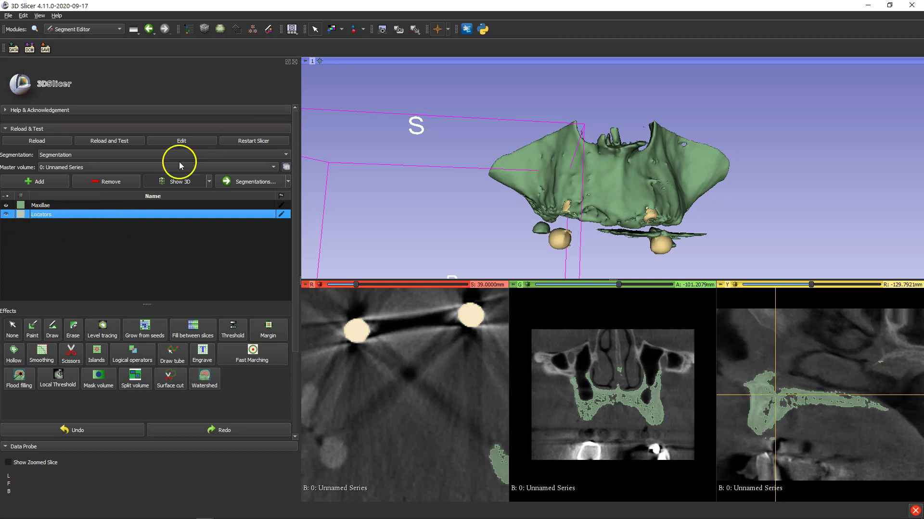
- Select the Maxillae segment and bring up the Export to files settings
{"action": "left_click", "coordinate": [288, 181]}
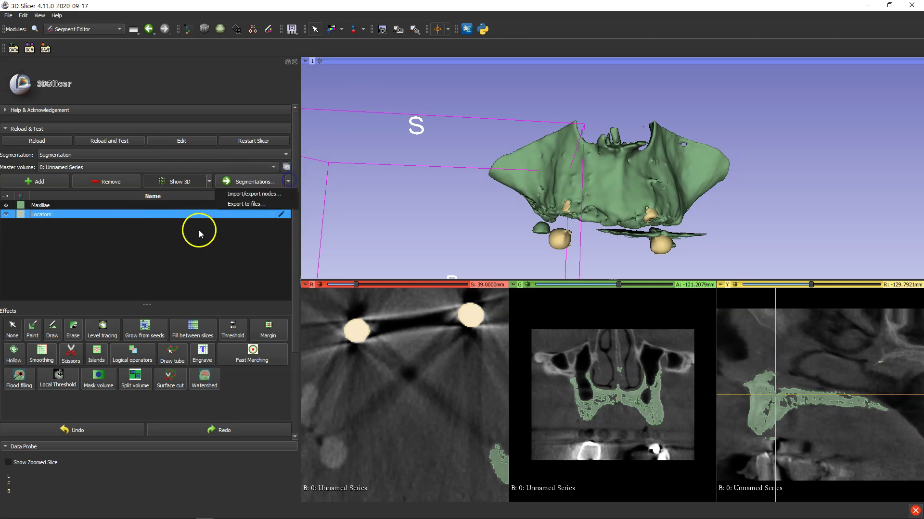
{"action": "left_click", "coordinate": [140, 215]}
{"action": "left_click", "coordinate": [58, 206]}
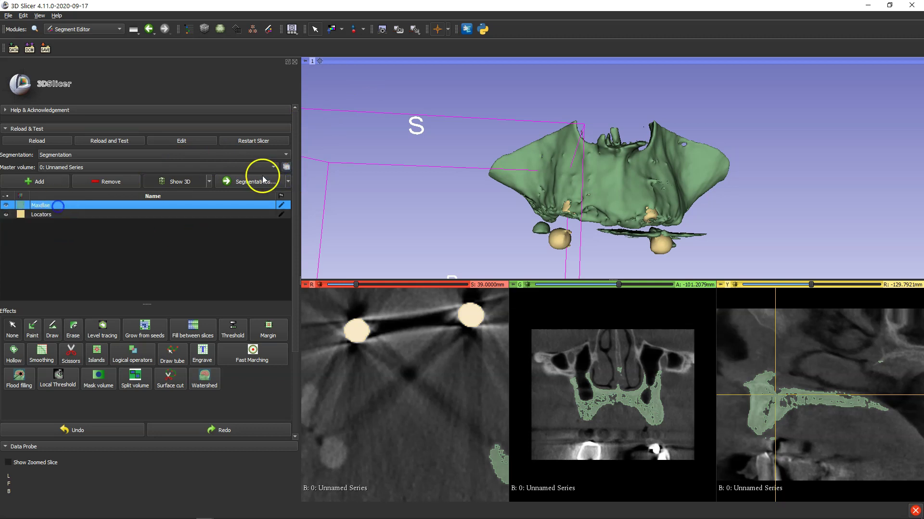
{"action": "left_click", "coordinate": [289, 182]}
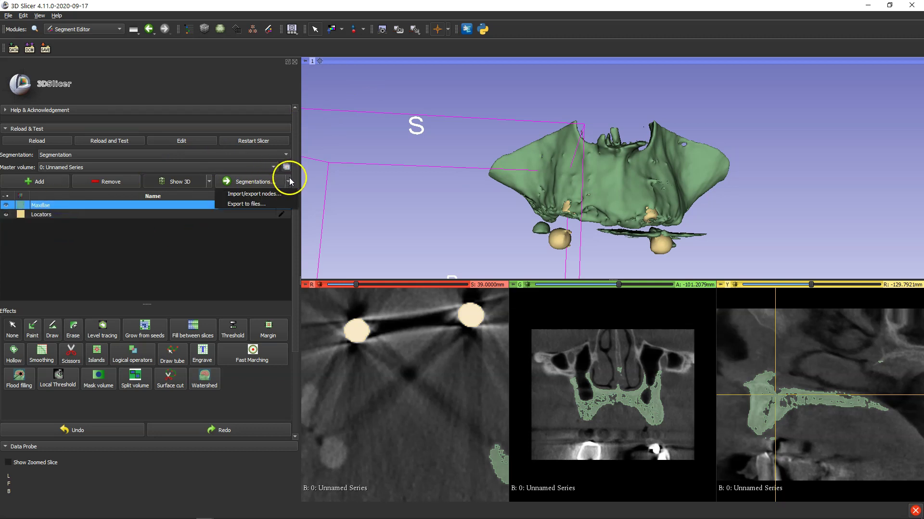
{"action": "left_click", "coordinate": [249, 204]}
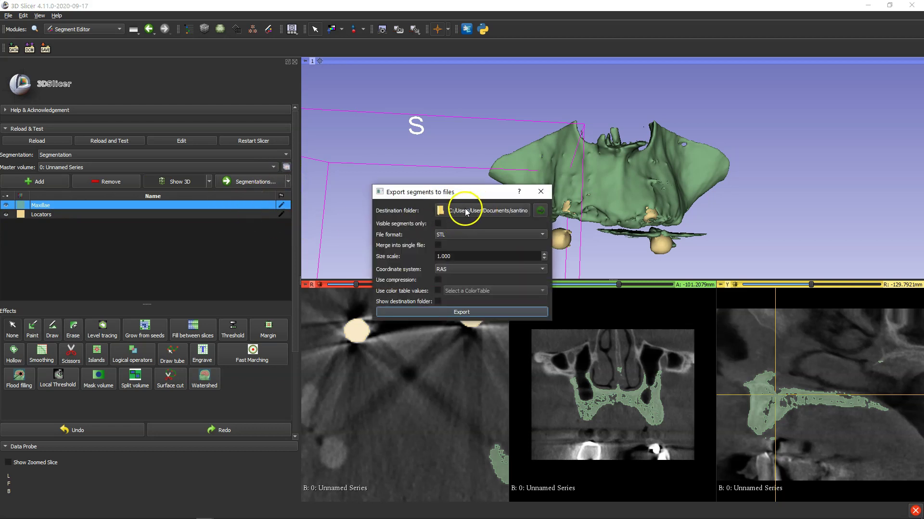
- Set the export destination to the target folder on the Desktop
{"action": "left_click", "coordinate": [464, 211]}
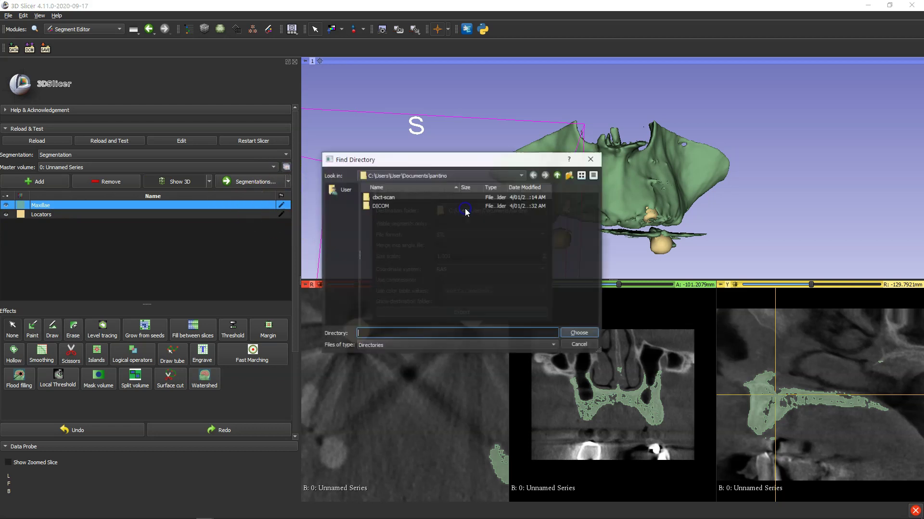
{"action": "left_click", "coordinate": [556, 175]}
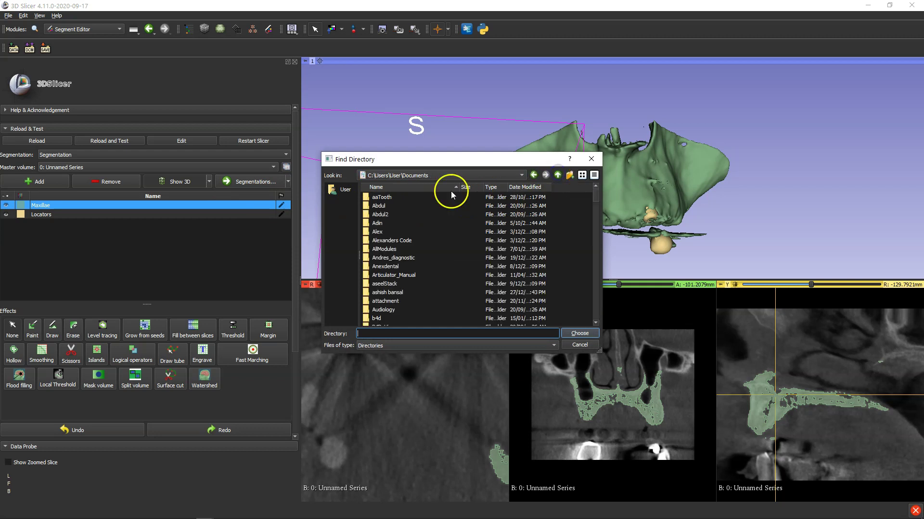
{"action": "left_click", "coordinate": [557, 176]}
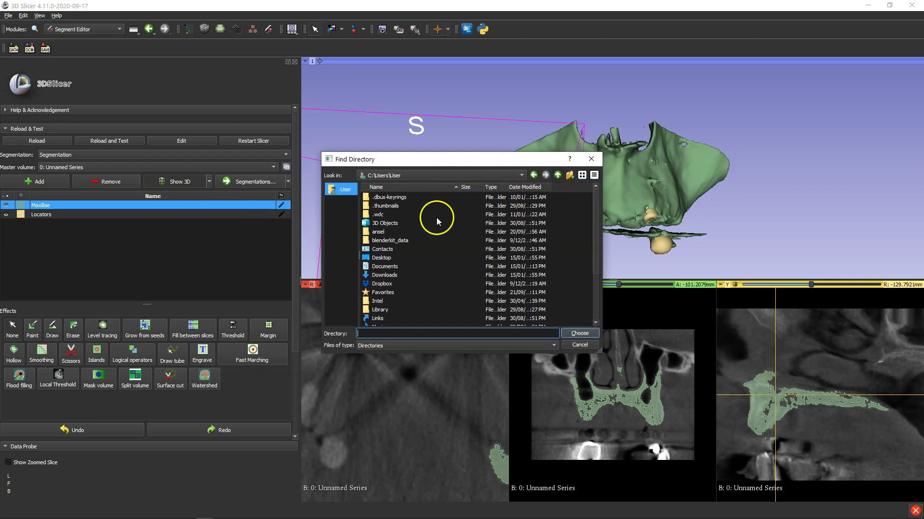
{"action": "double_click", "coordinate": [382, 257]}
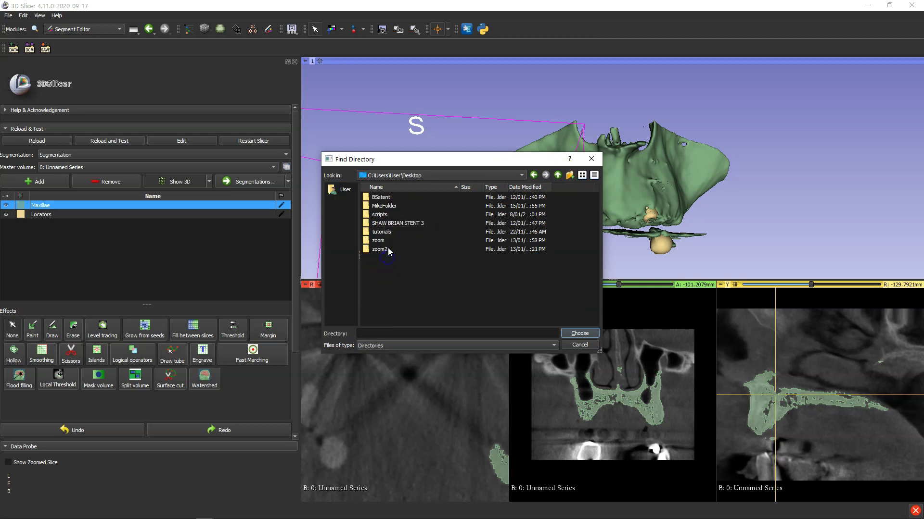
{"action": "double_click", "coordinate": [390, 206]}
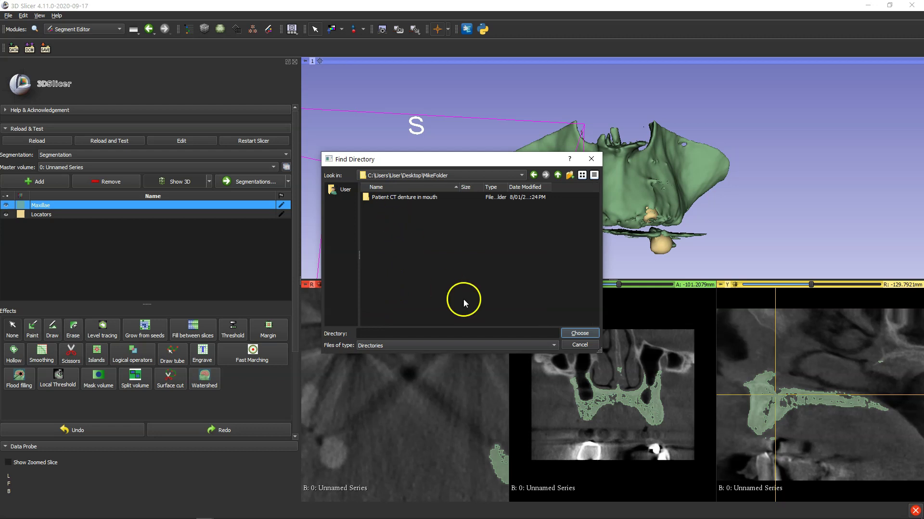
{"action": "left_click", "coordinate": [579, 333]}
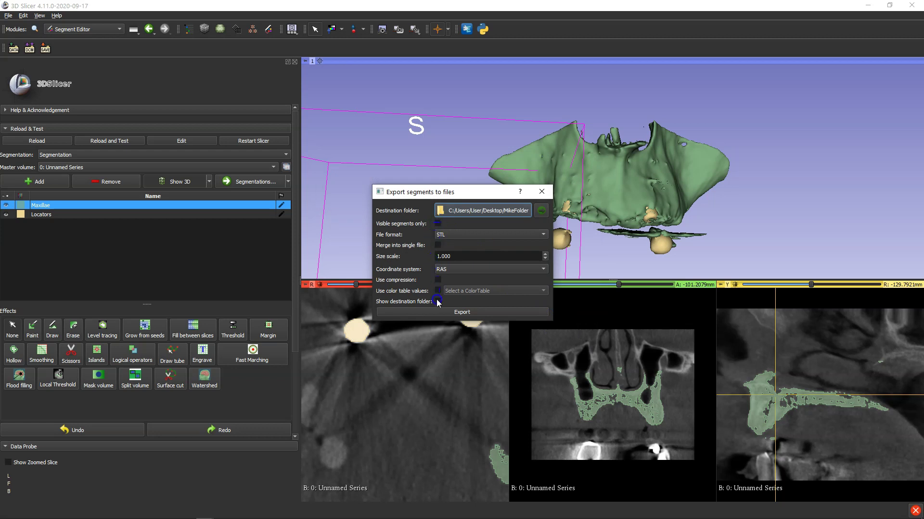
- Keep RAS coordinates and export Maxillae as an STL file
{"action": "left_click", "coordinate": [546, 267]}
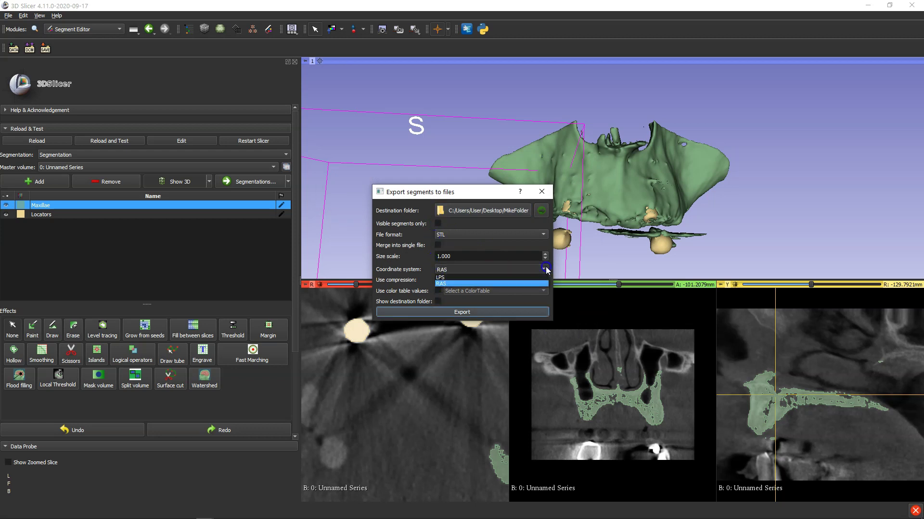
{"action": "left_click", "coordinate": [441, 282]}
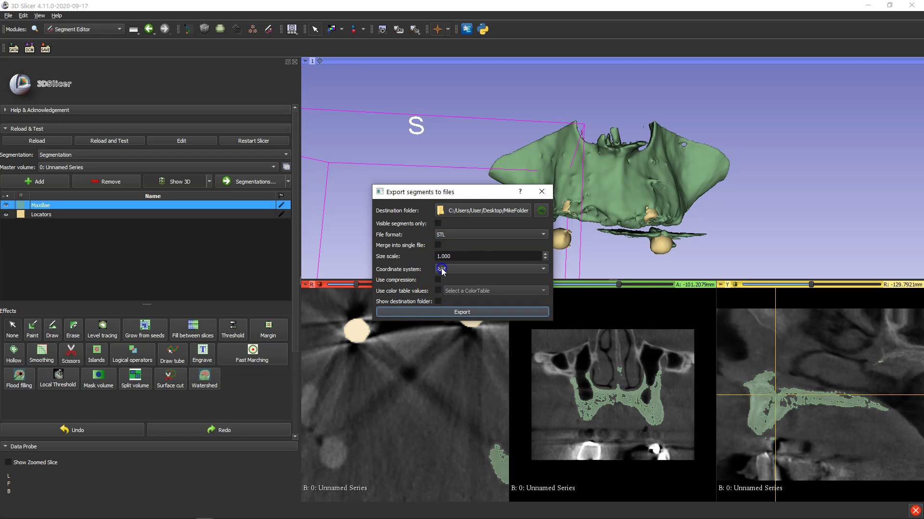
{"action": "left_click", "coordinate": [476, 313]}
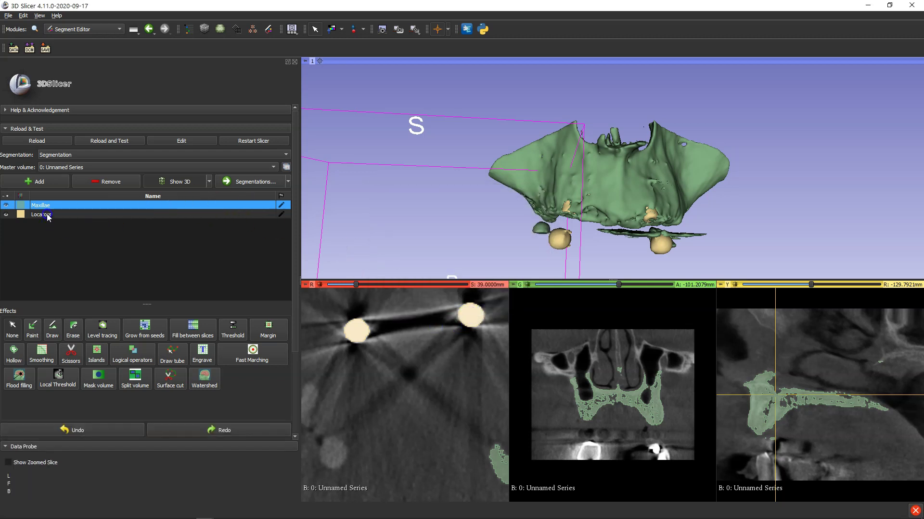
- Export Locators as STL in RAS coordinates to the same Desktop folder
{"action": "left_click", "coordinate": [47, 215]}
{"action": "left_click", "coordinate": [288, 181]}
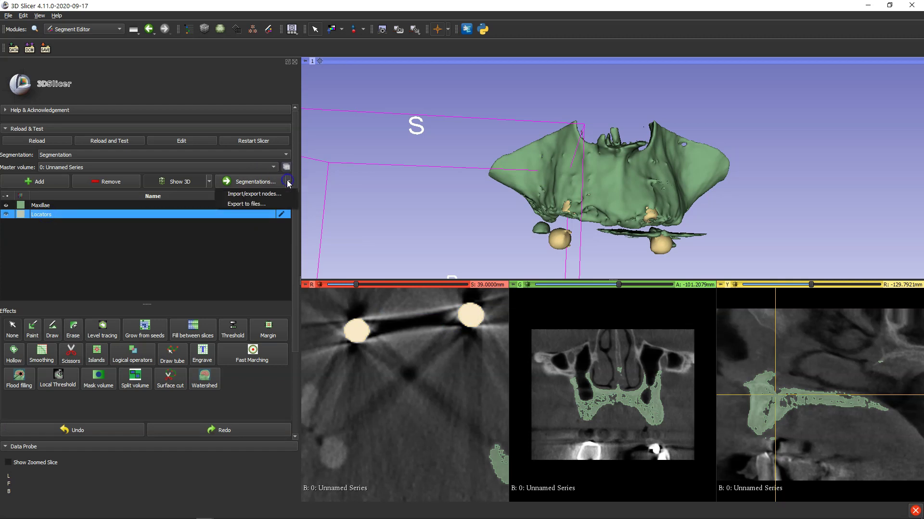
{"action": "left_click", "coordinate": [257, 204]}
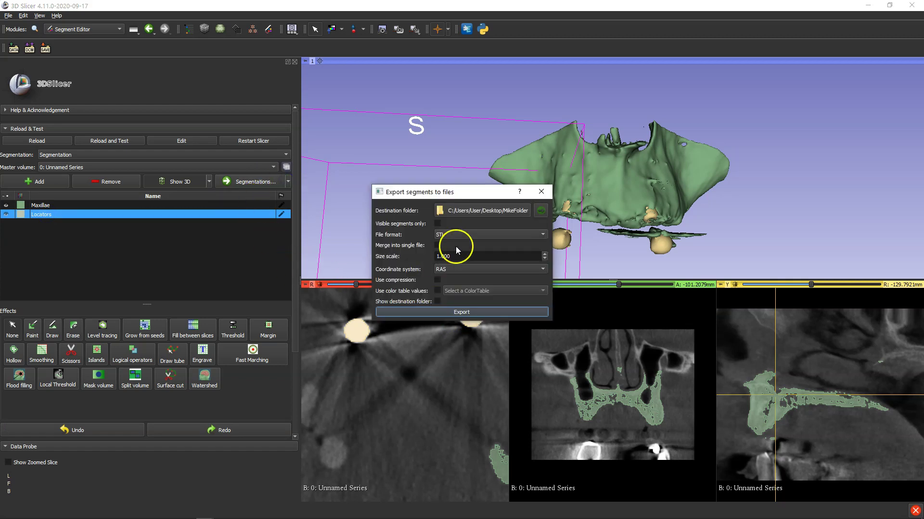
{"action": "left_click", "coordinate": [457, 312]}
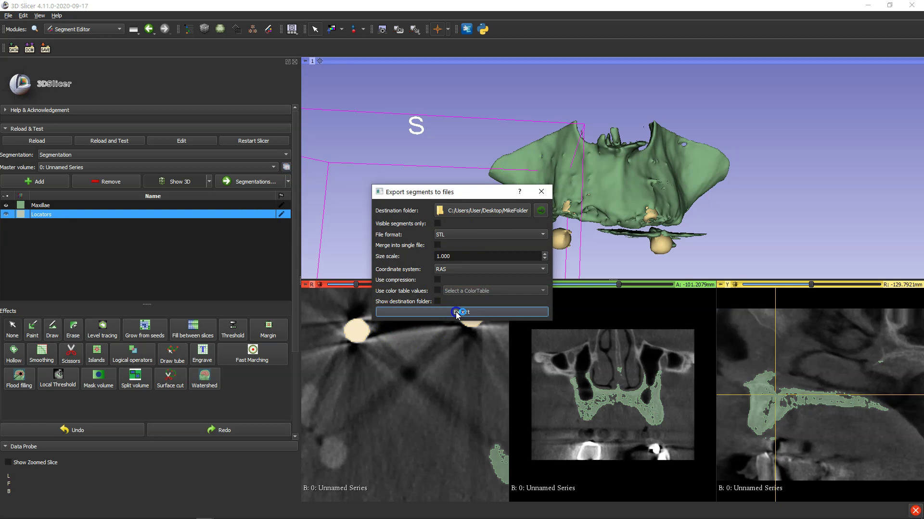